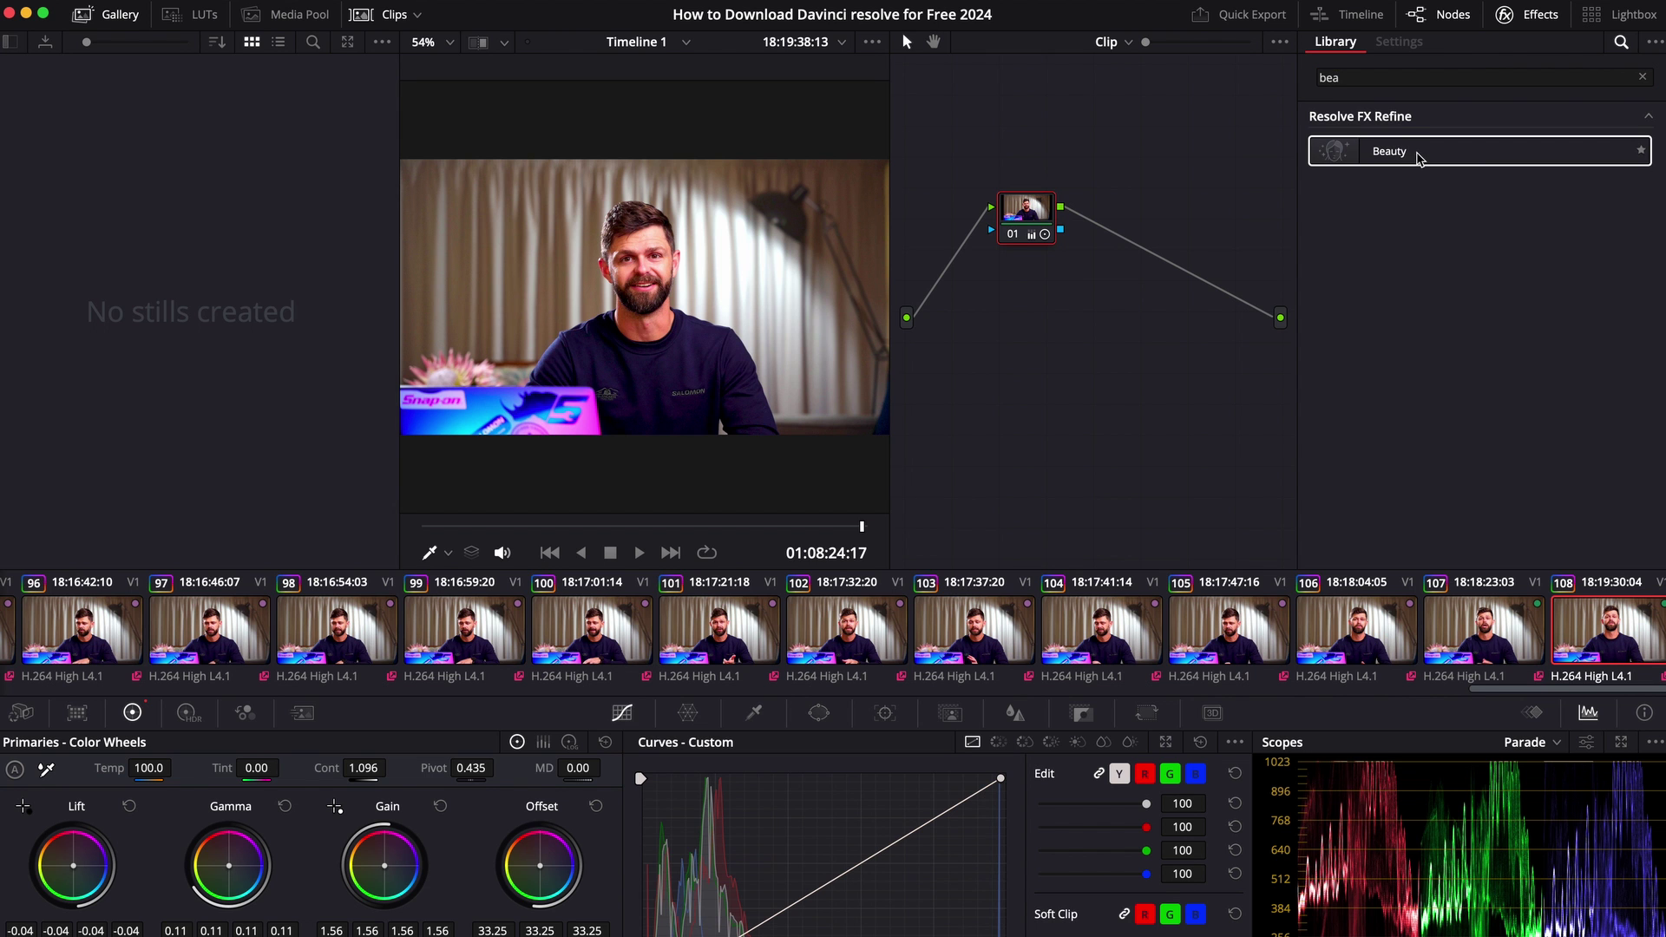
Step: Apply the Beauty effect to color node 01 of the current clip
{"action": "left_click_drag", "start_coordinate": [1418, 156], "coordinate": [1028, 213]}
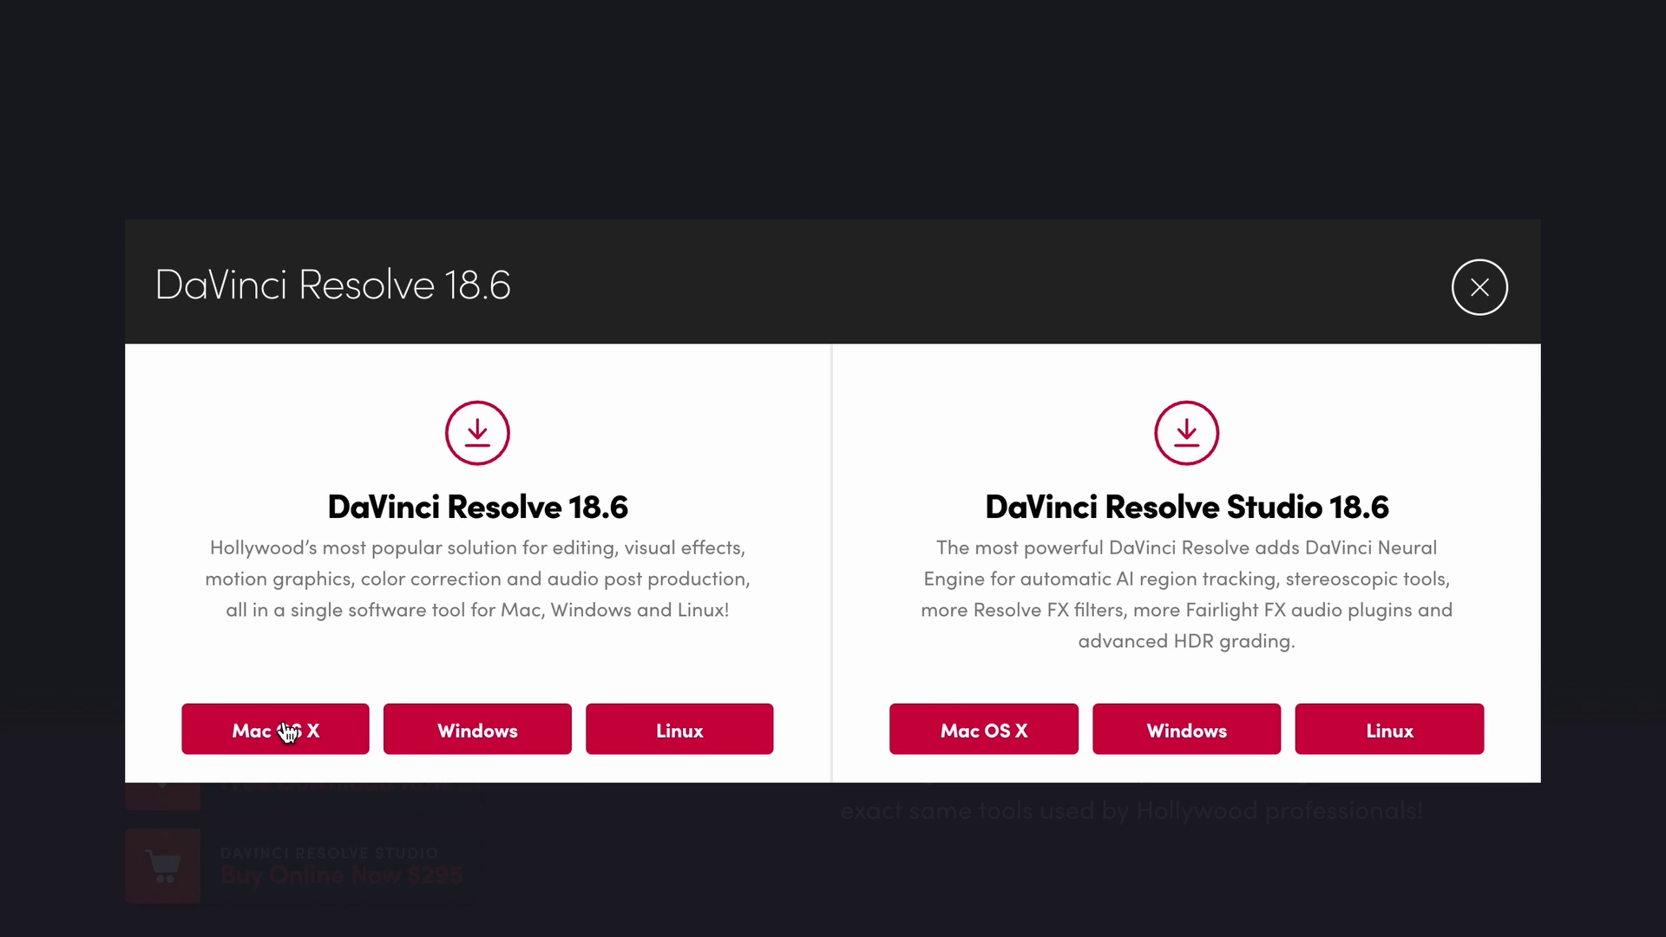
Step: Choose the Mac OS X download of the free DaVinci Resolve 18.6 on the Blackmagic Design website
{"action": "left_click", "coordinate": [289, 733]}
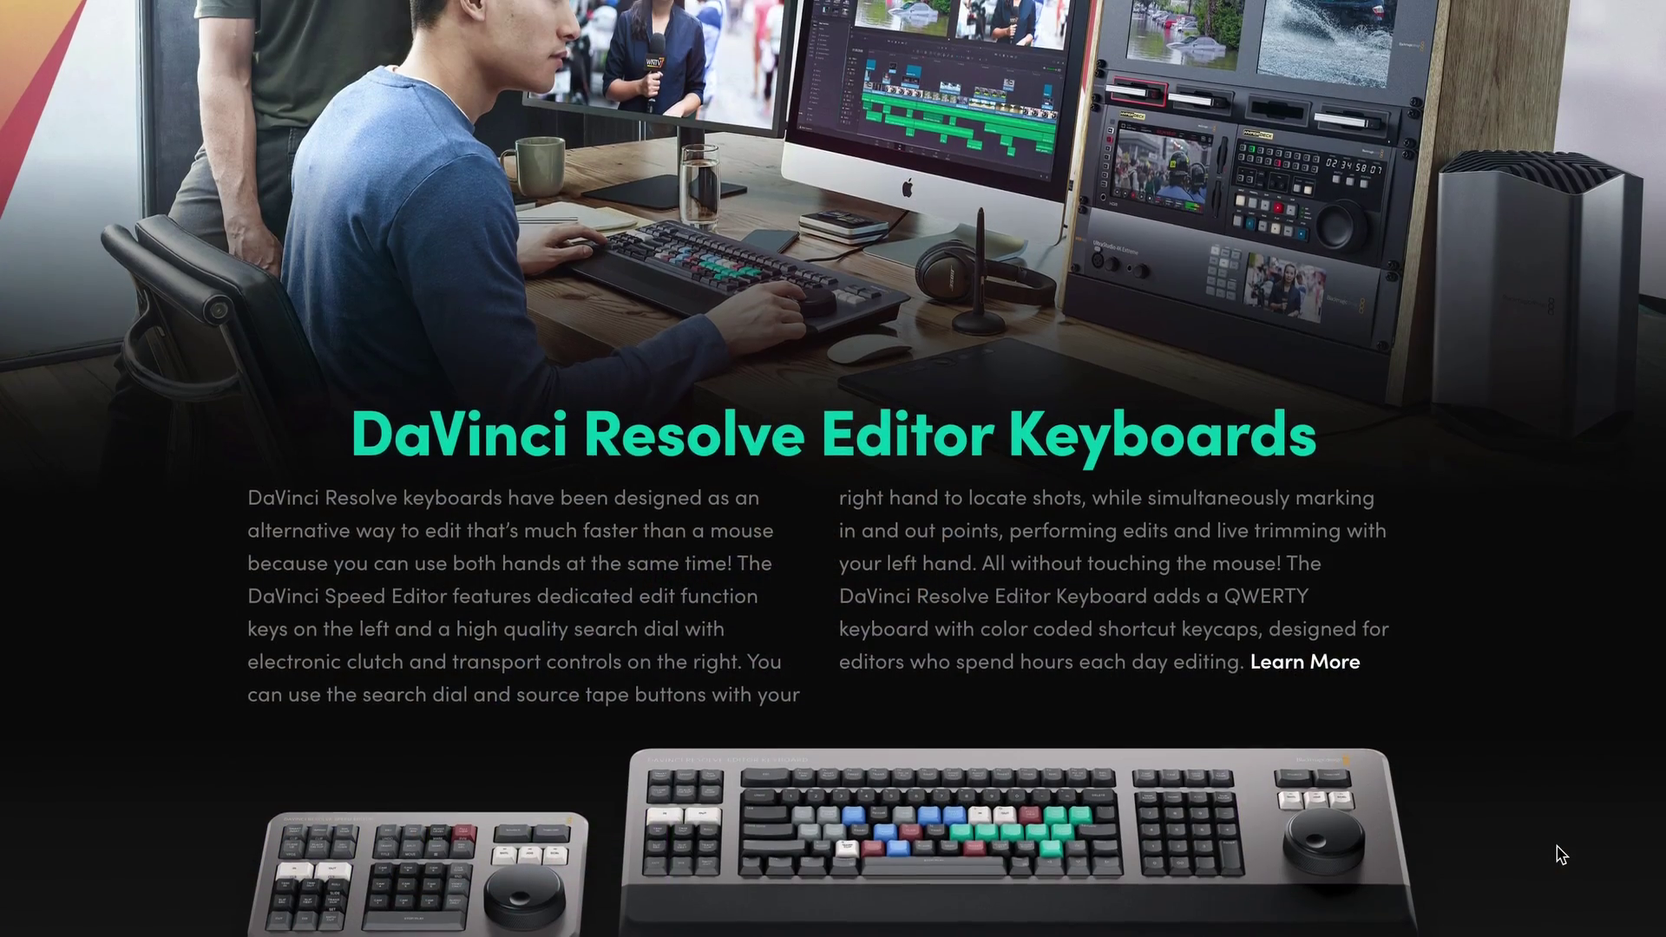
Step: Look through the Editor Keyboards and Color Panels sections of the DaVinci Resolve product page
{"action": "scroll", "coordinate": [1566, 859], "scroll_direction": "down", "scroll_amount": 10}
{"action": "scroll", "coordinate": [1572, 867], "scroll_direction": "down", "scroll_amount": 10}
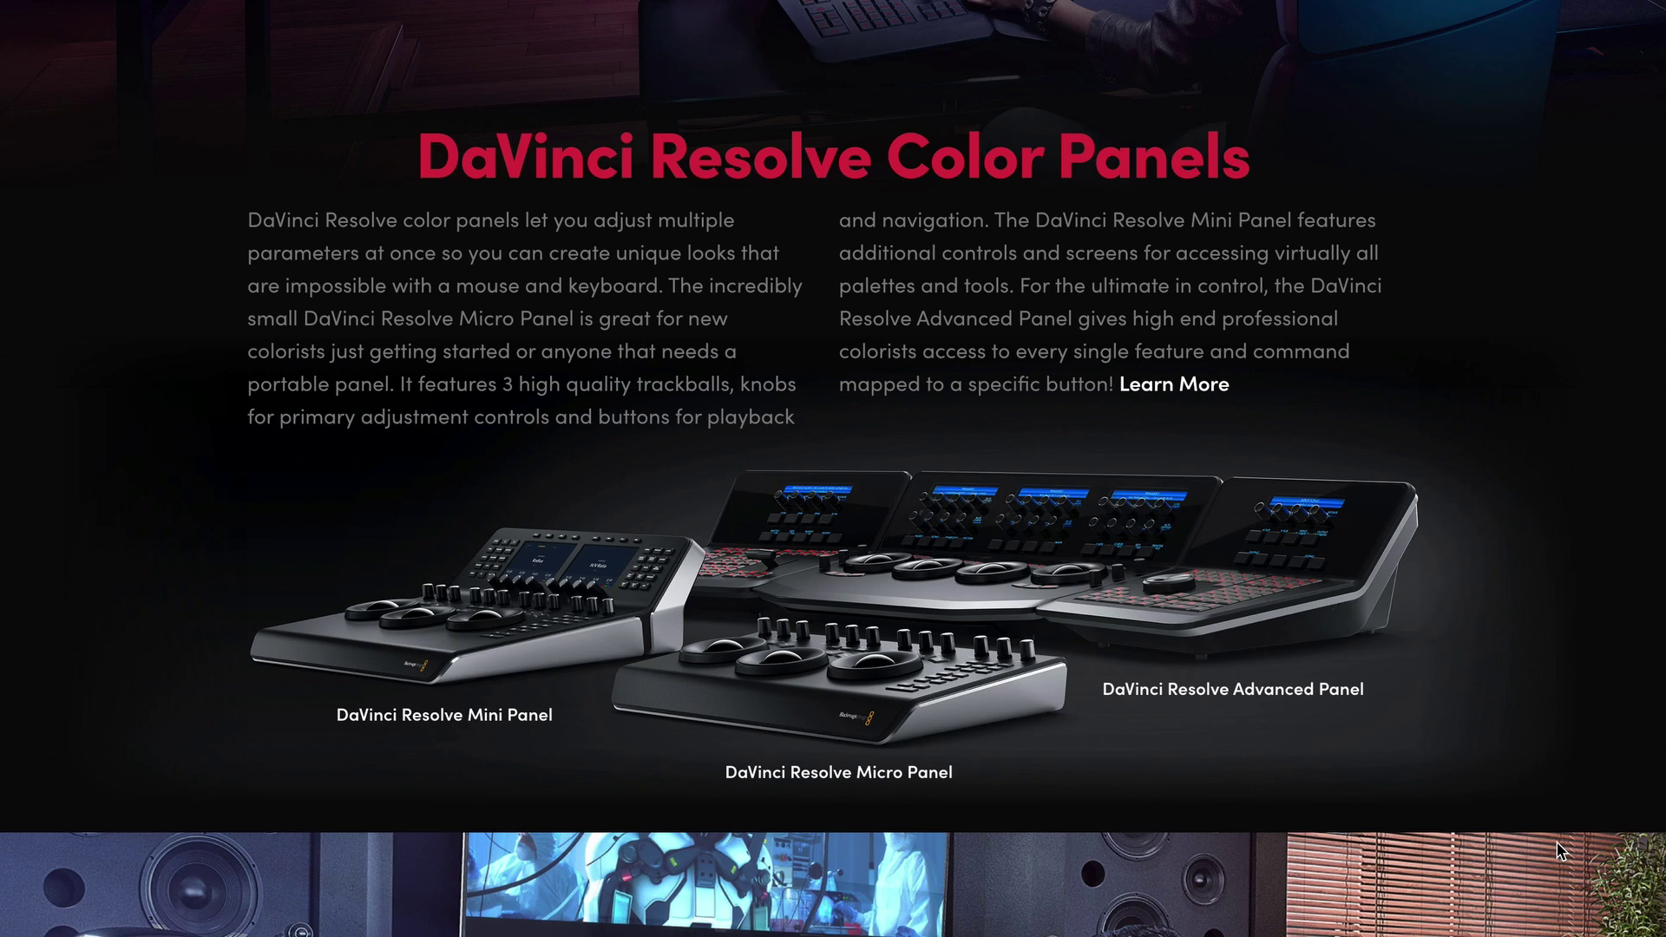
{"action": "scroll", "coordinate": [1562, 850], "scroll_direction": "down", "scroll_amount": 6}
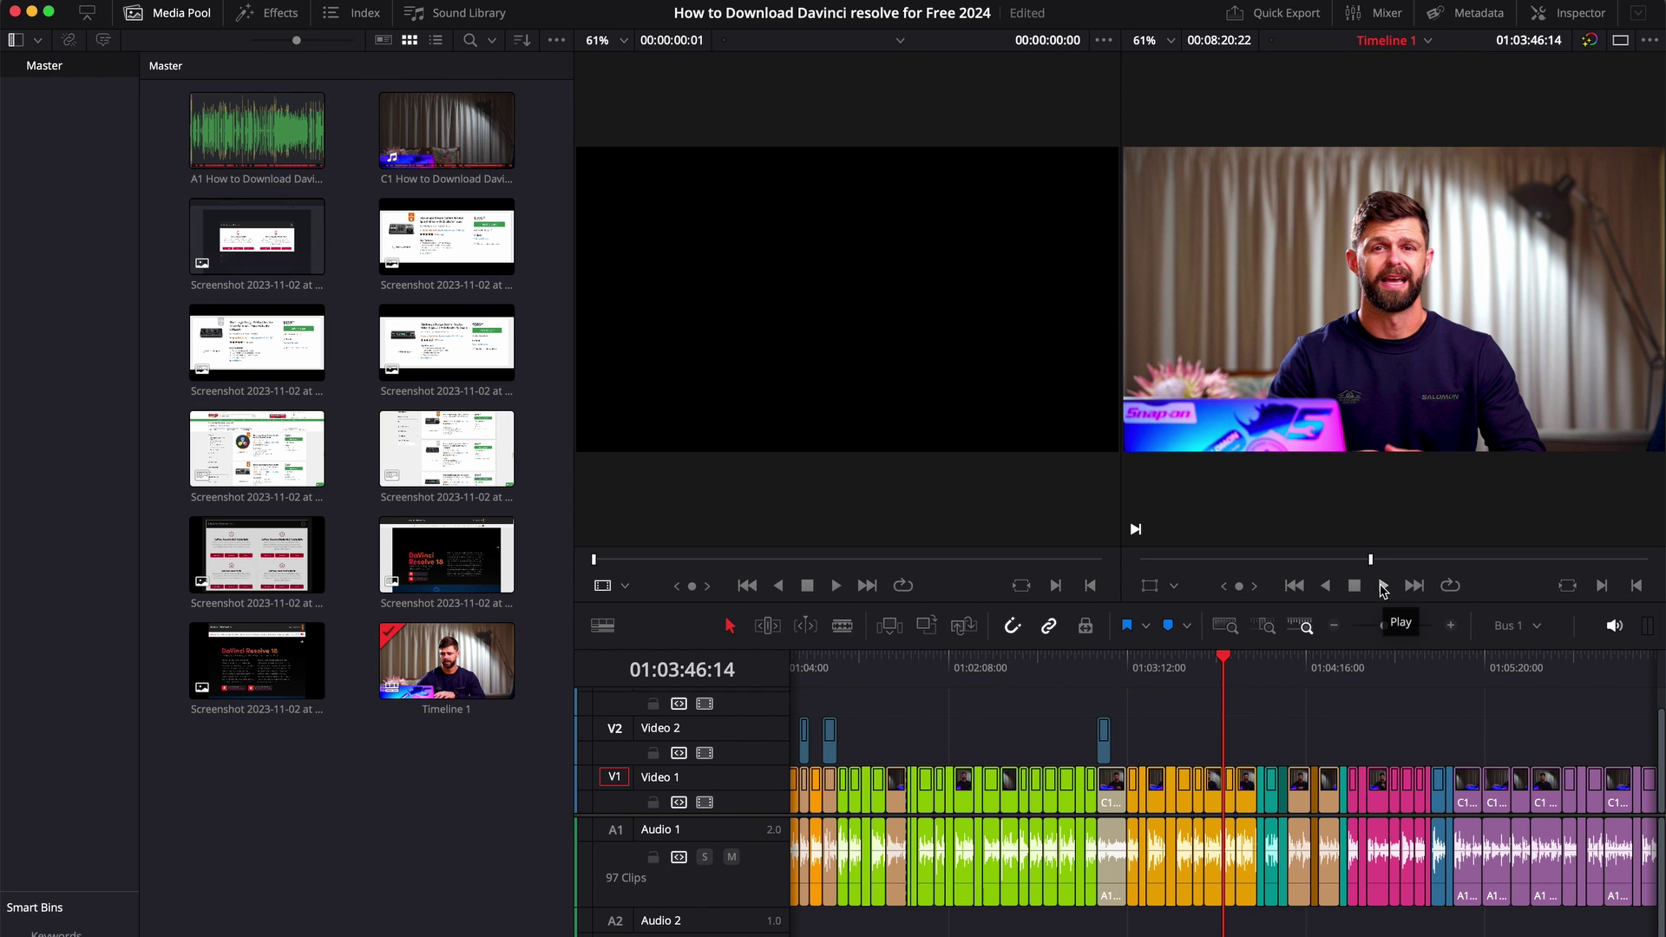
Step: Play back Timeline 1 to check the playback frame rate, and stop it
{"action": "left_click", "coordinate": [1382, 587]}
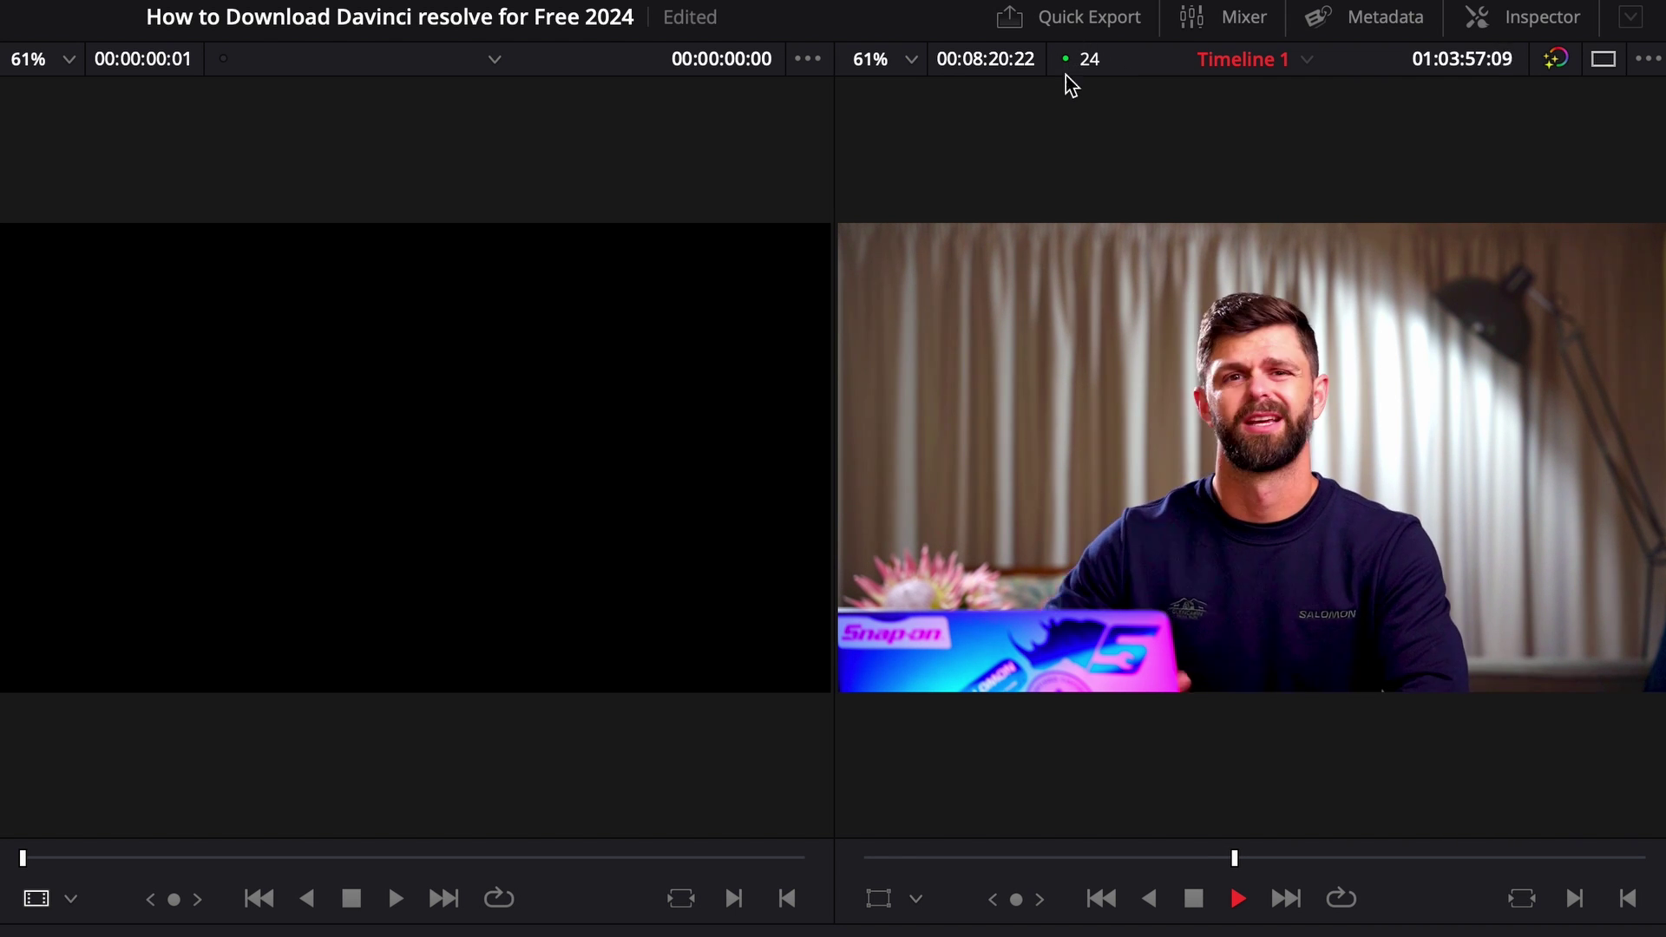
{"action": "key", "text": "space"}
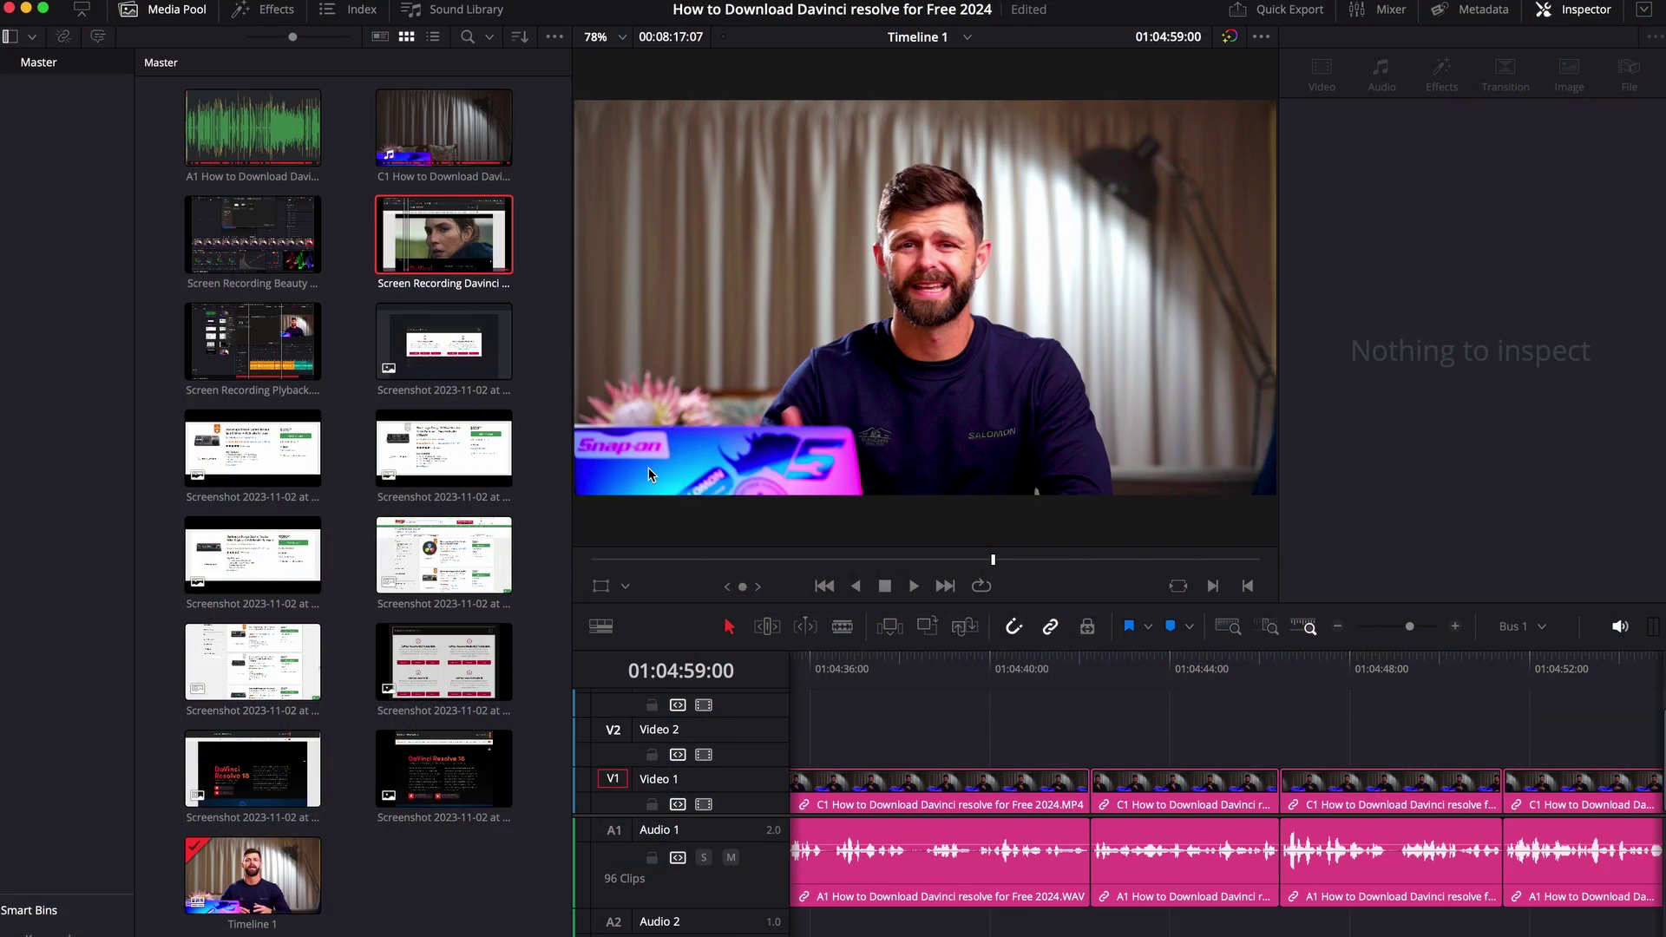
Step: Generate proxy media for the C1 camera clip and the three screen recordings in the Master bin
{"action": "left_click", "coordinate": [443, 141]}
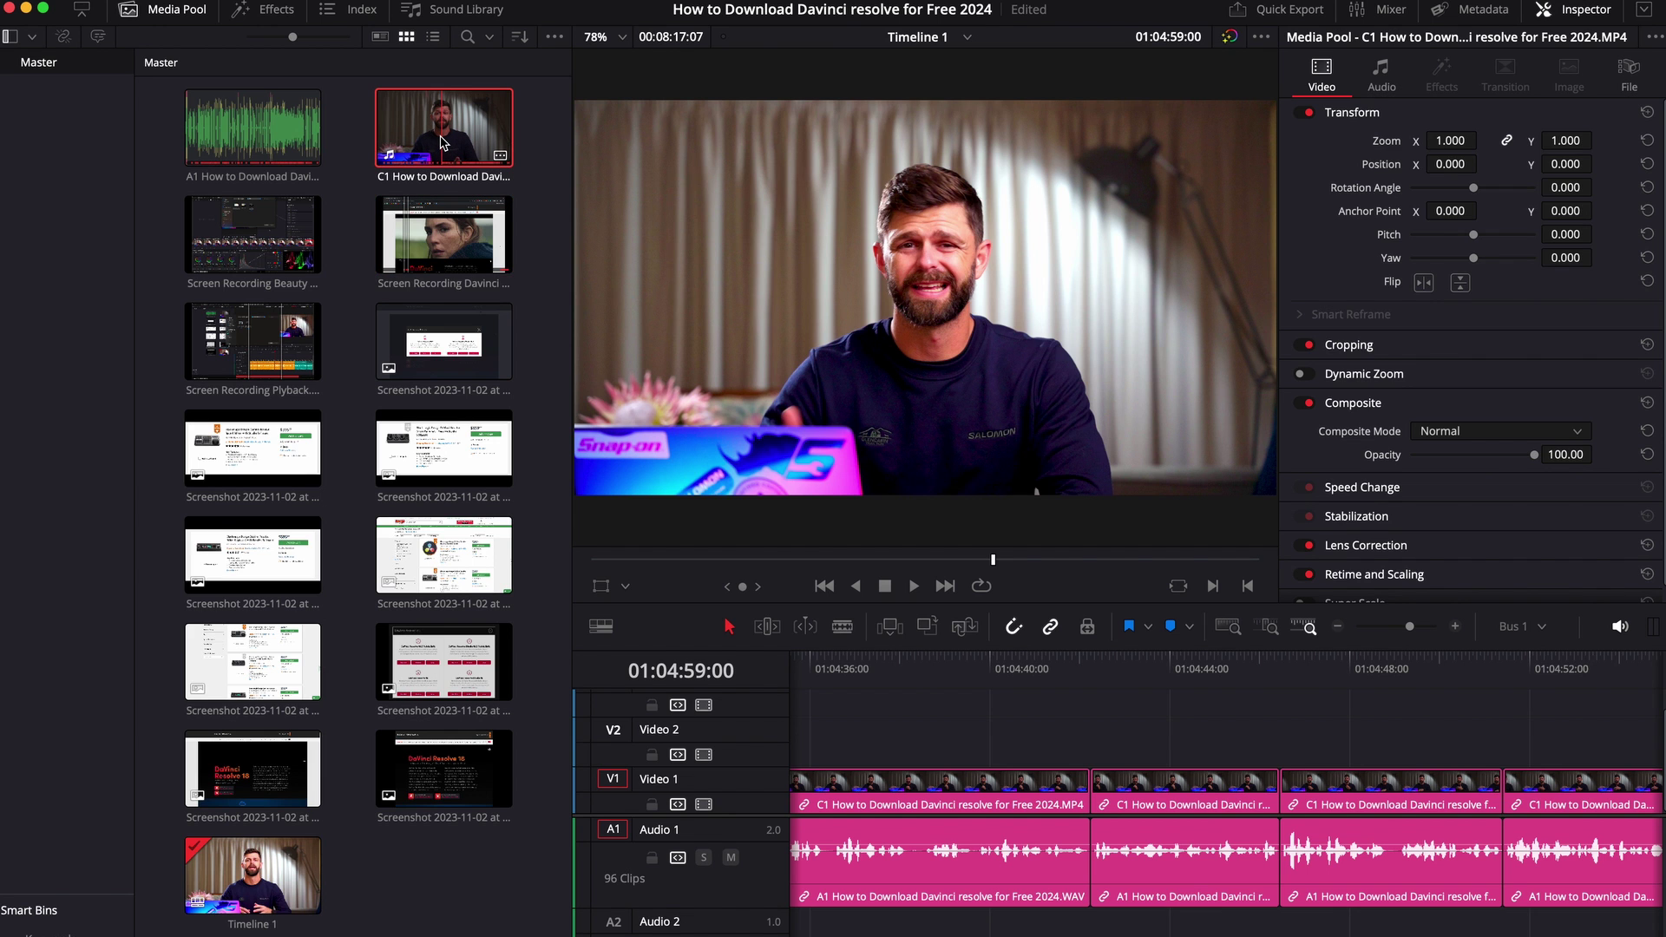
{"action": "left_click", "coordinate": [305, 236], "text": "super"}
{"action": "left_click", "coordinate": [409, 246], "text": "super"}
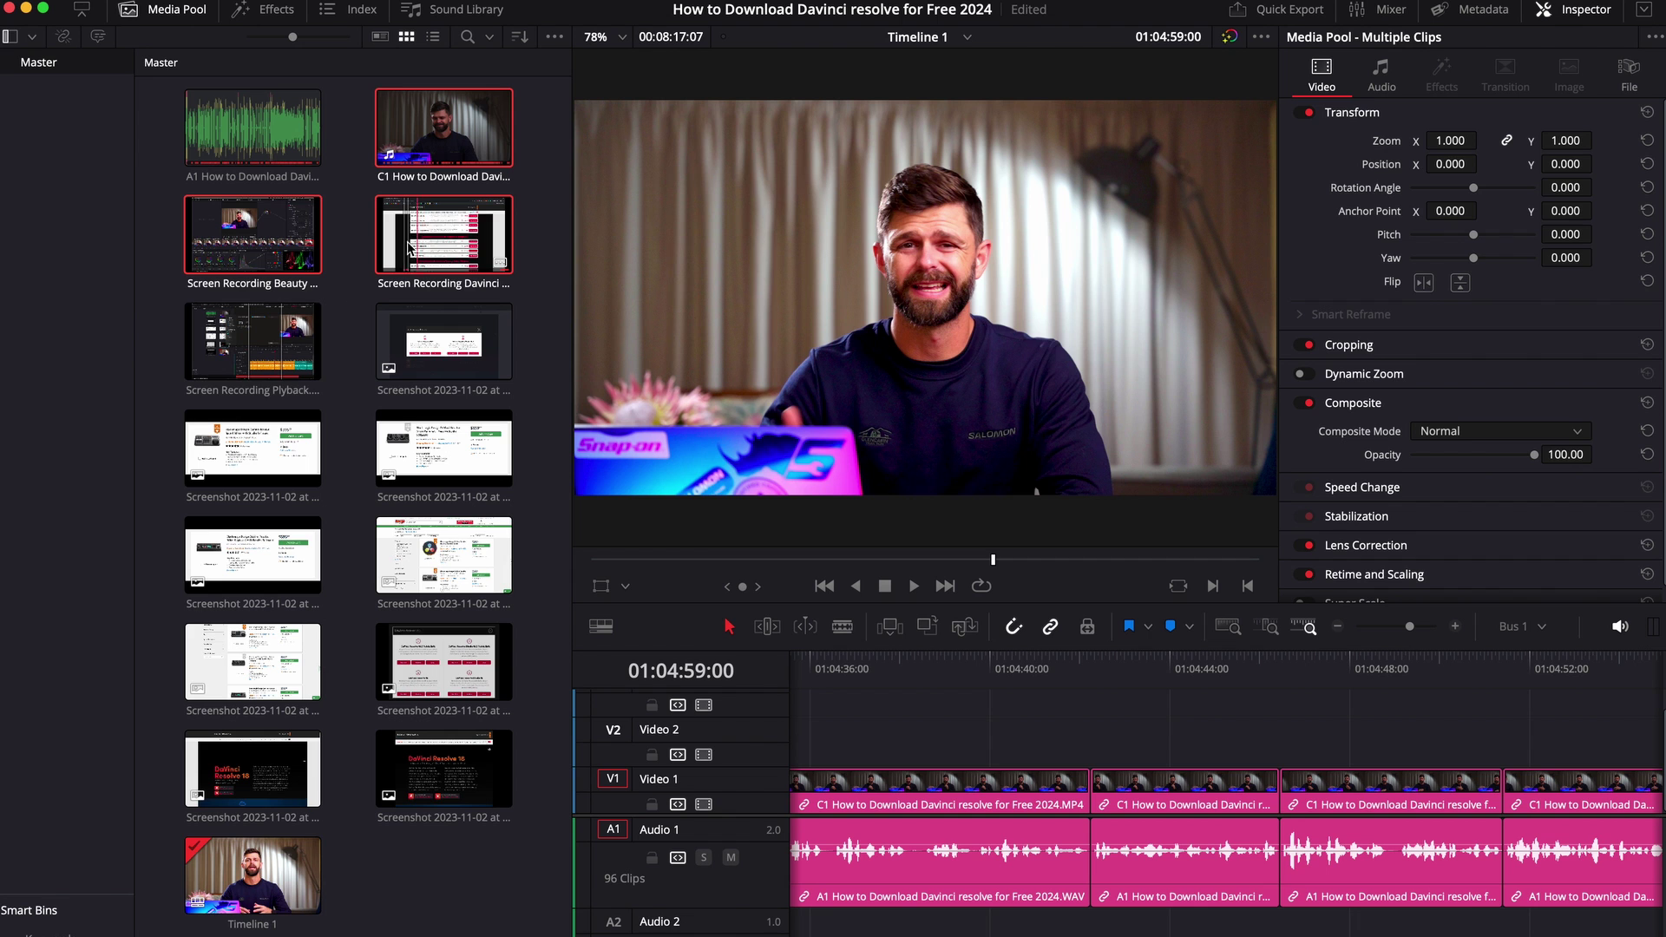
{"action": "left_click", "coordinate": [304, 322], "text": "super"}
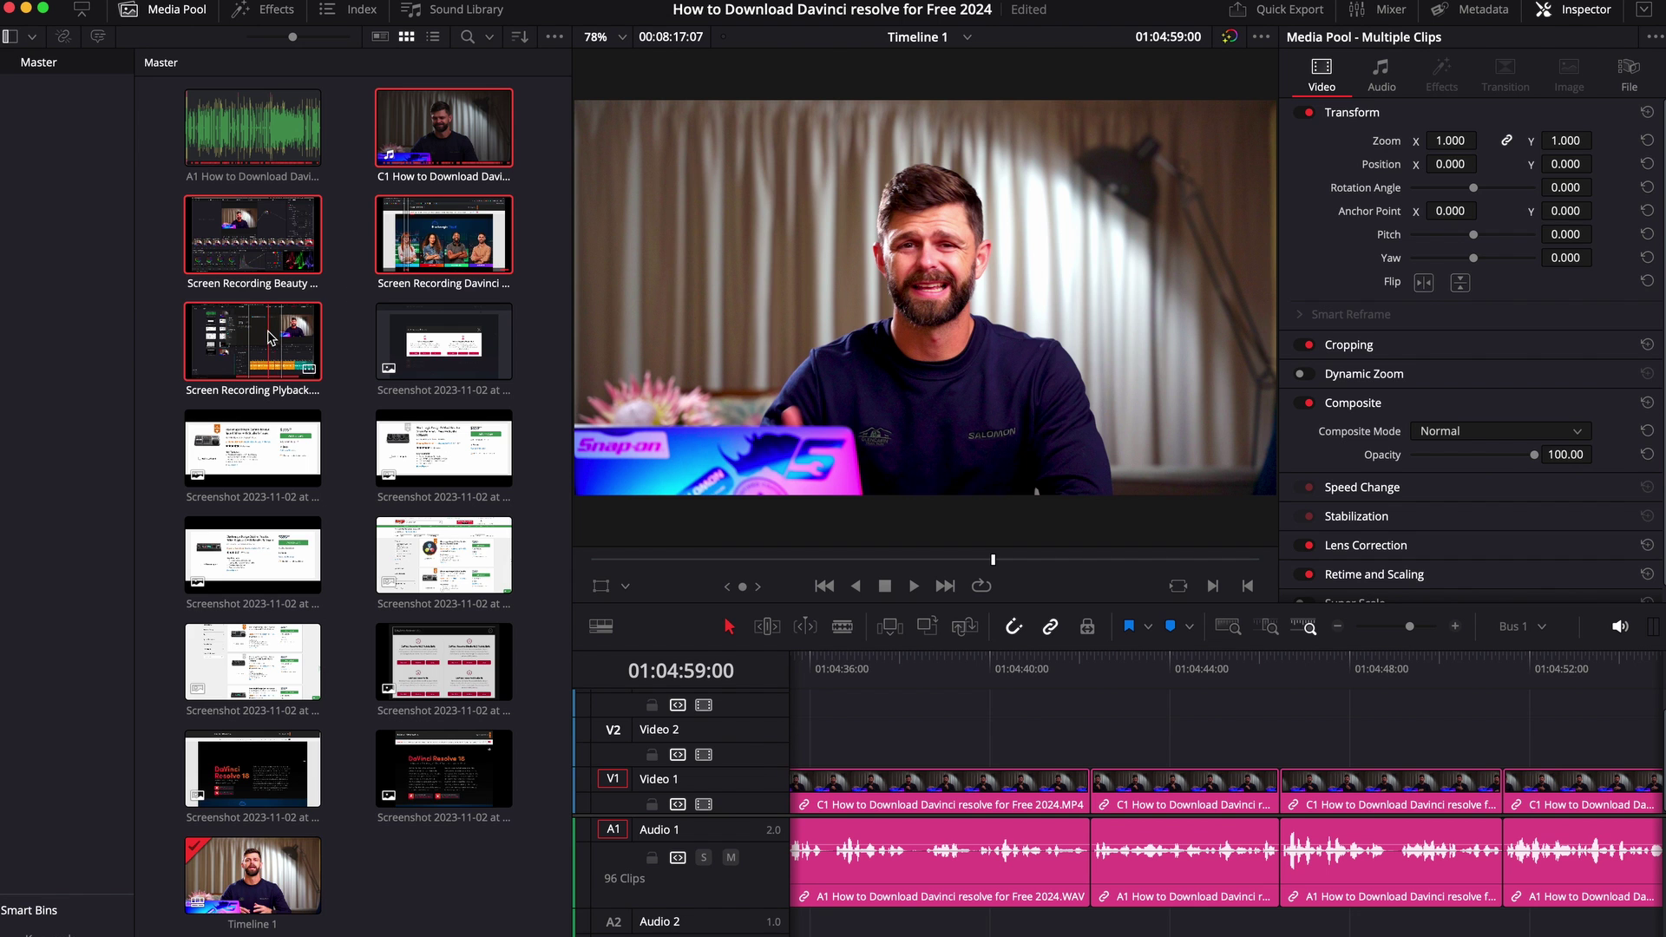
{"action": "right_click", "coordinate": [460, 230]}
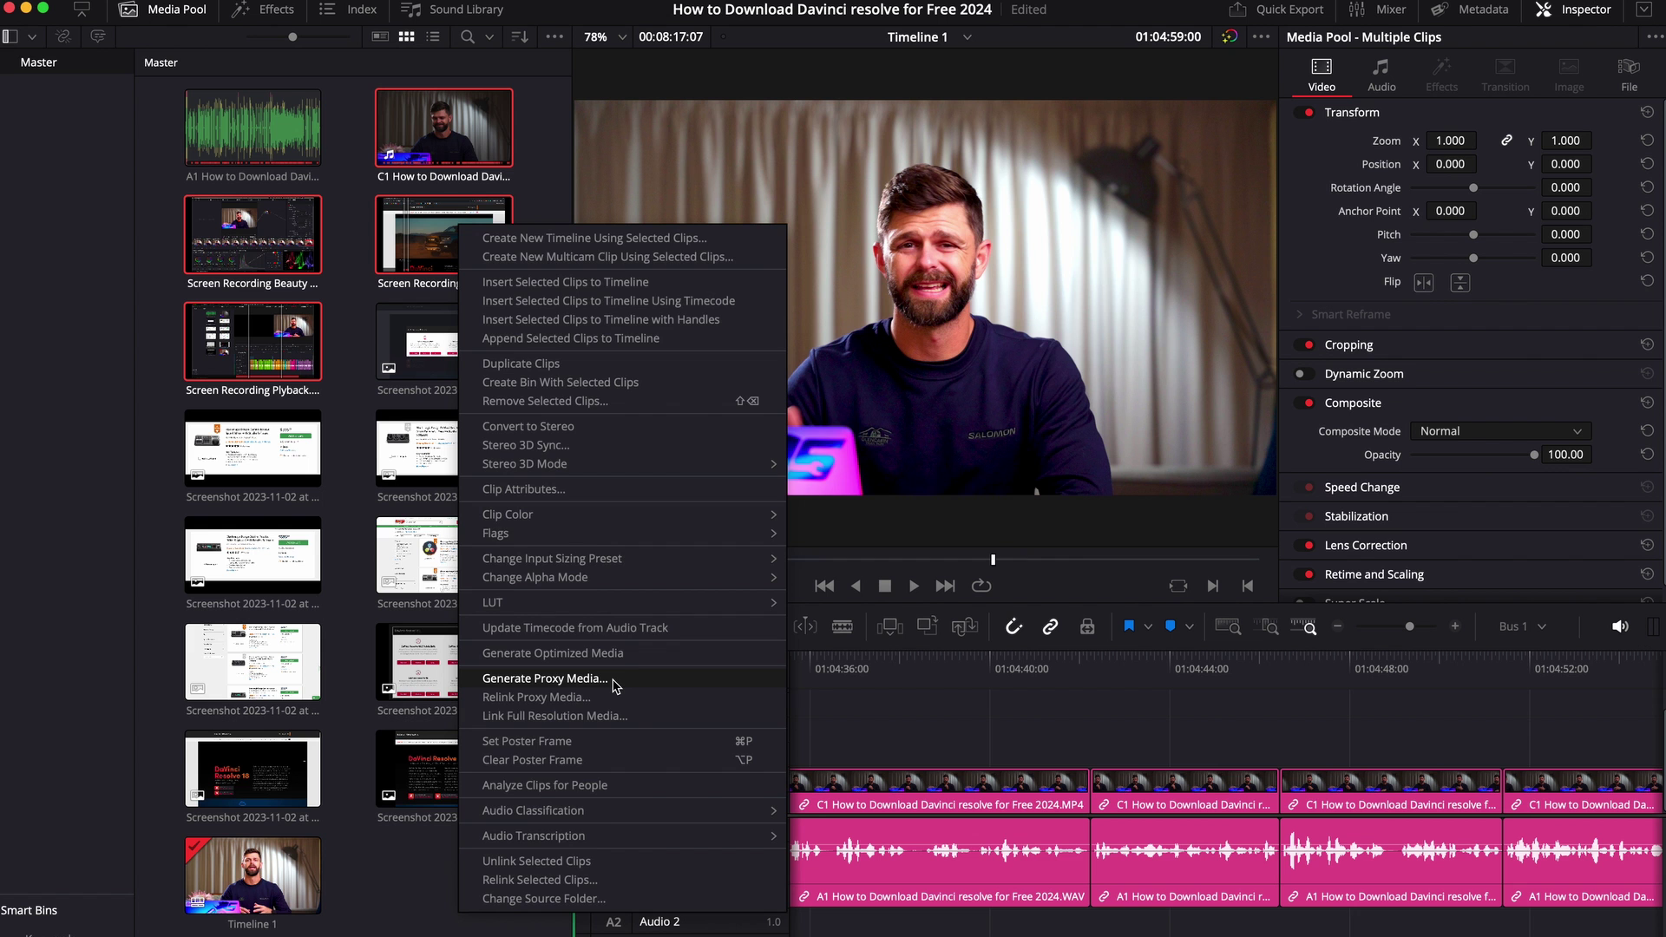
{"action": "left_click", "coordinate": [615, 687]}
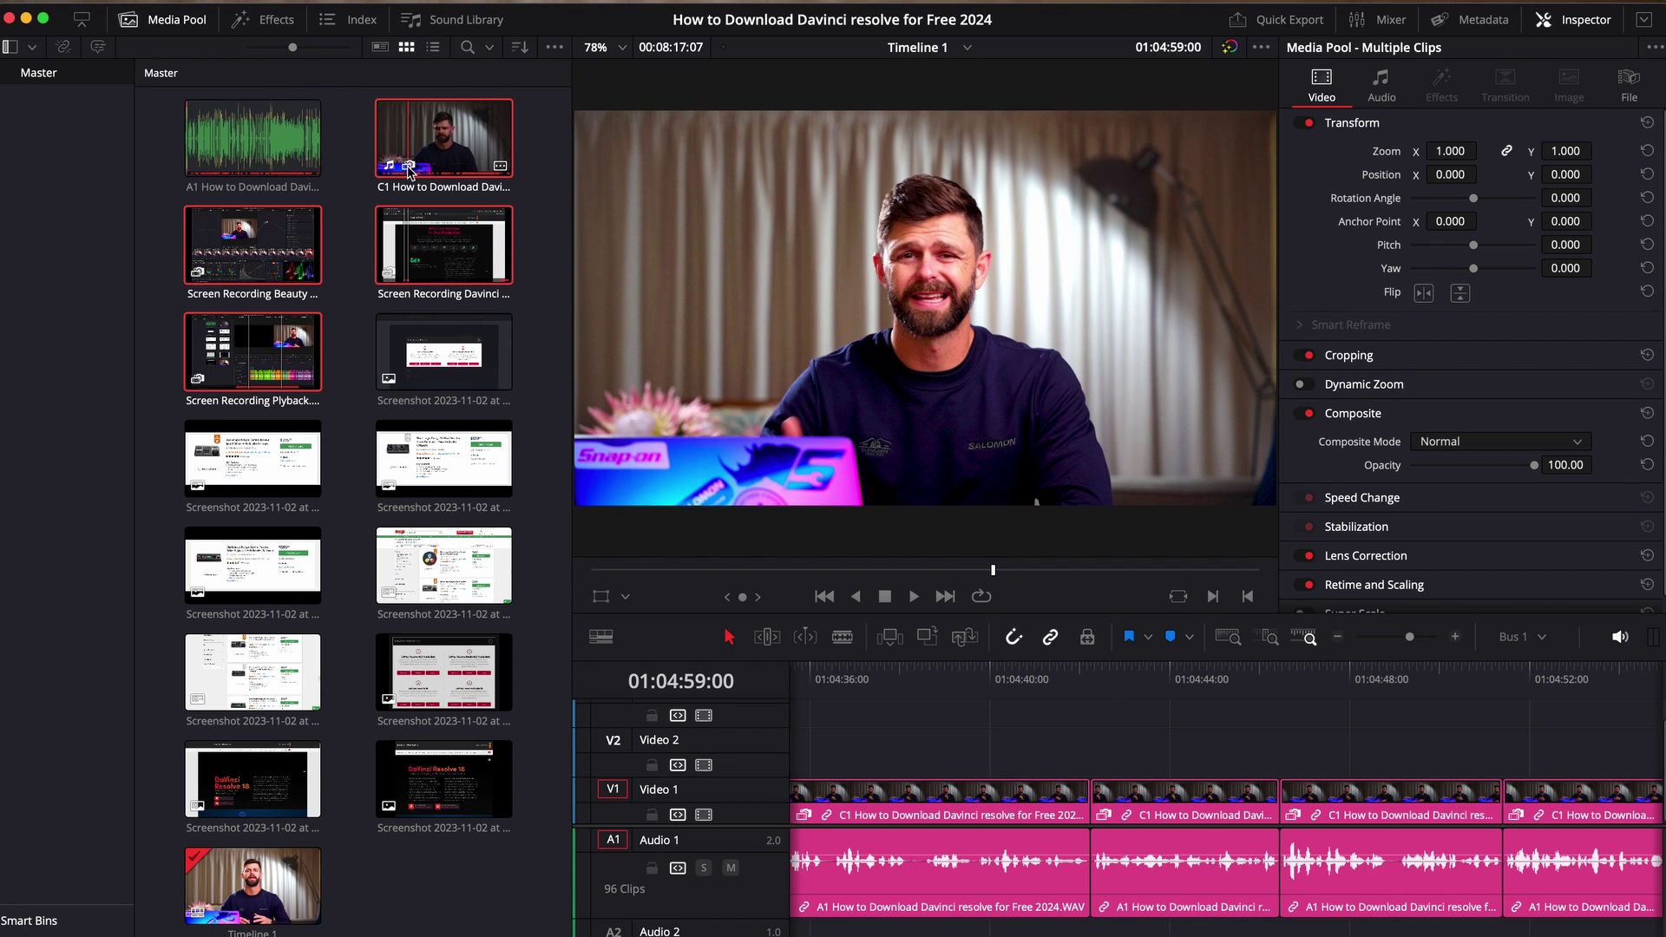
Step: Check which proxy handling mode is active for playback
{"action": "mouse_move", "coordinate": [370, 11]}
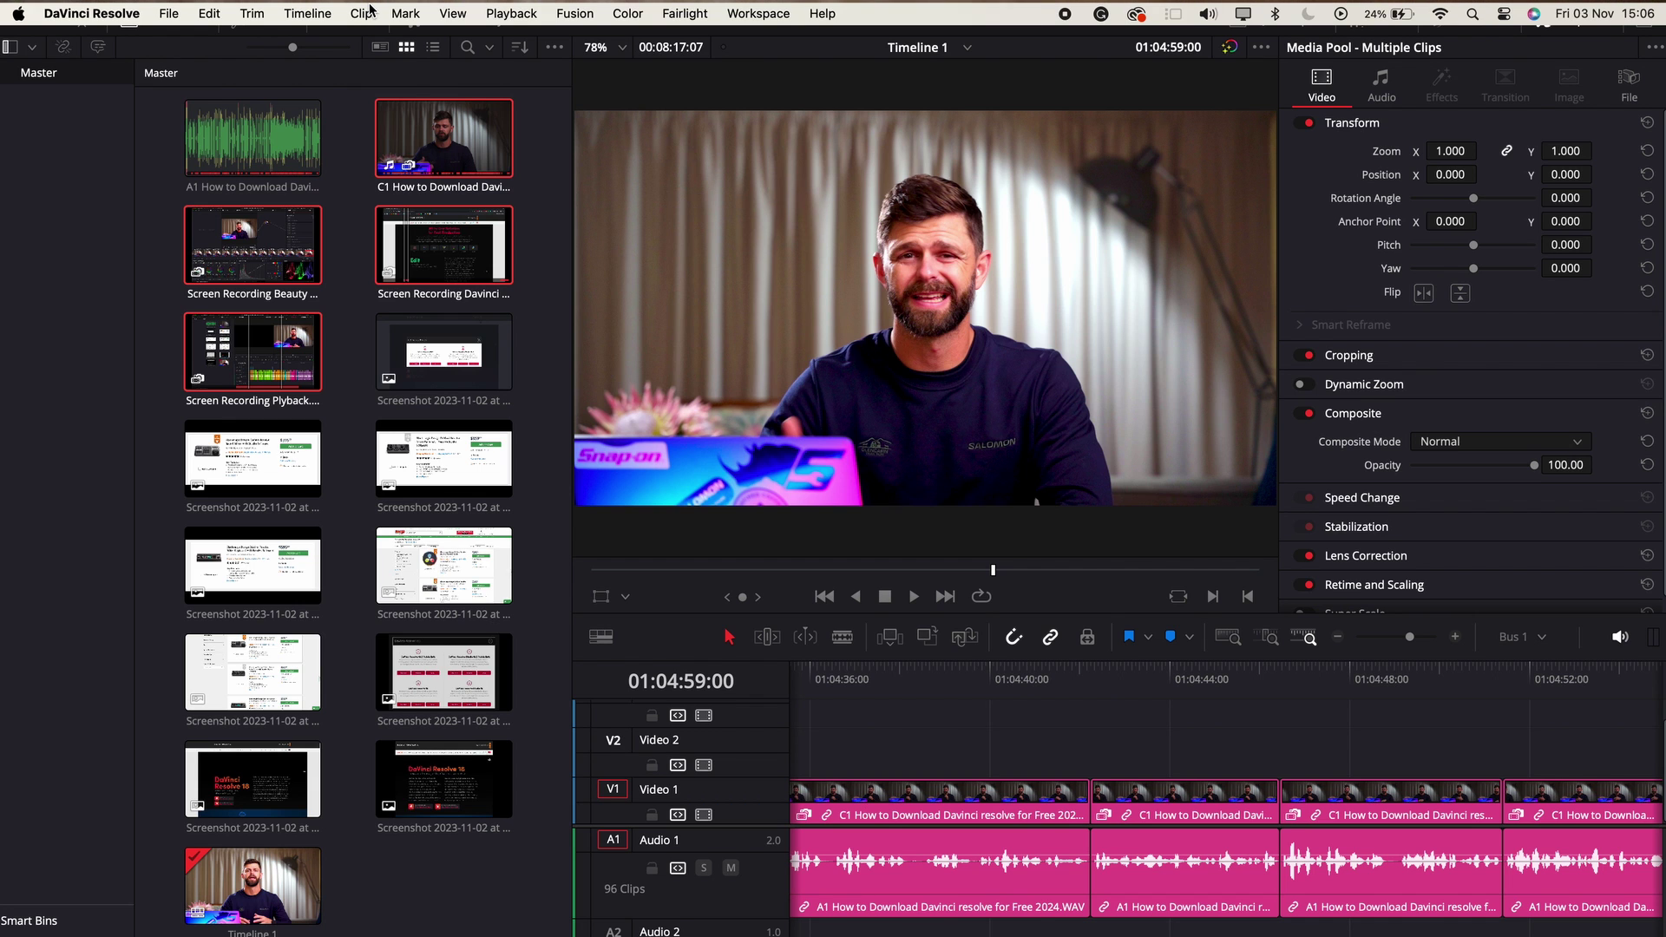
{"action": "left_click", "coordinate": [512, 14]}
{"action": "mouse_move", "coordinate": [557, 62]}
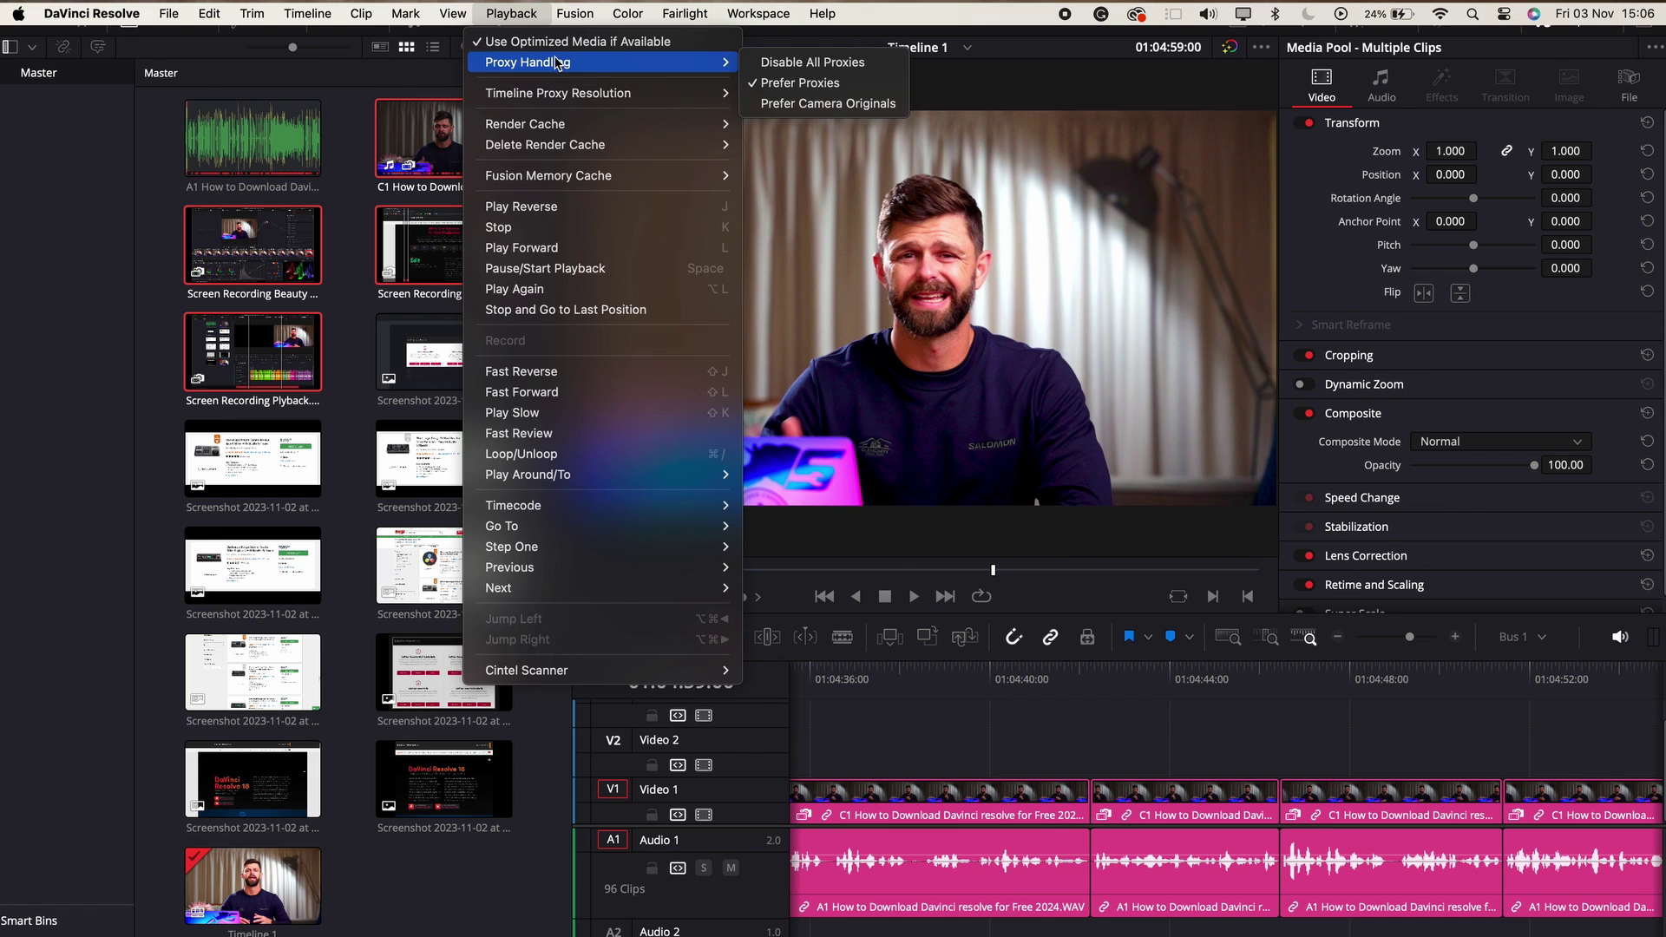
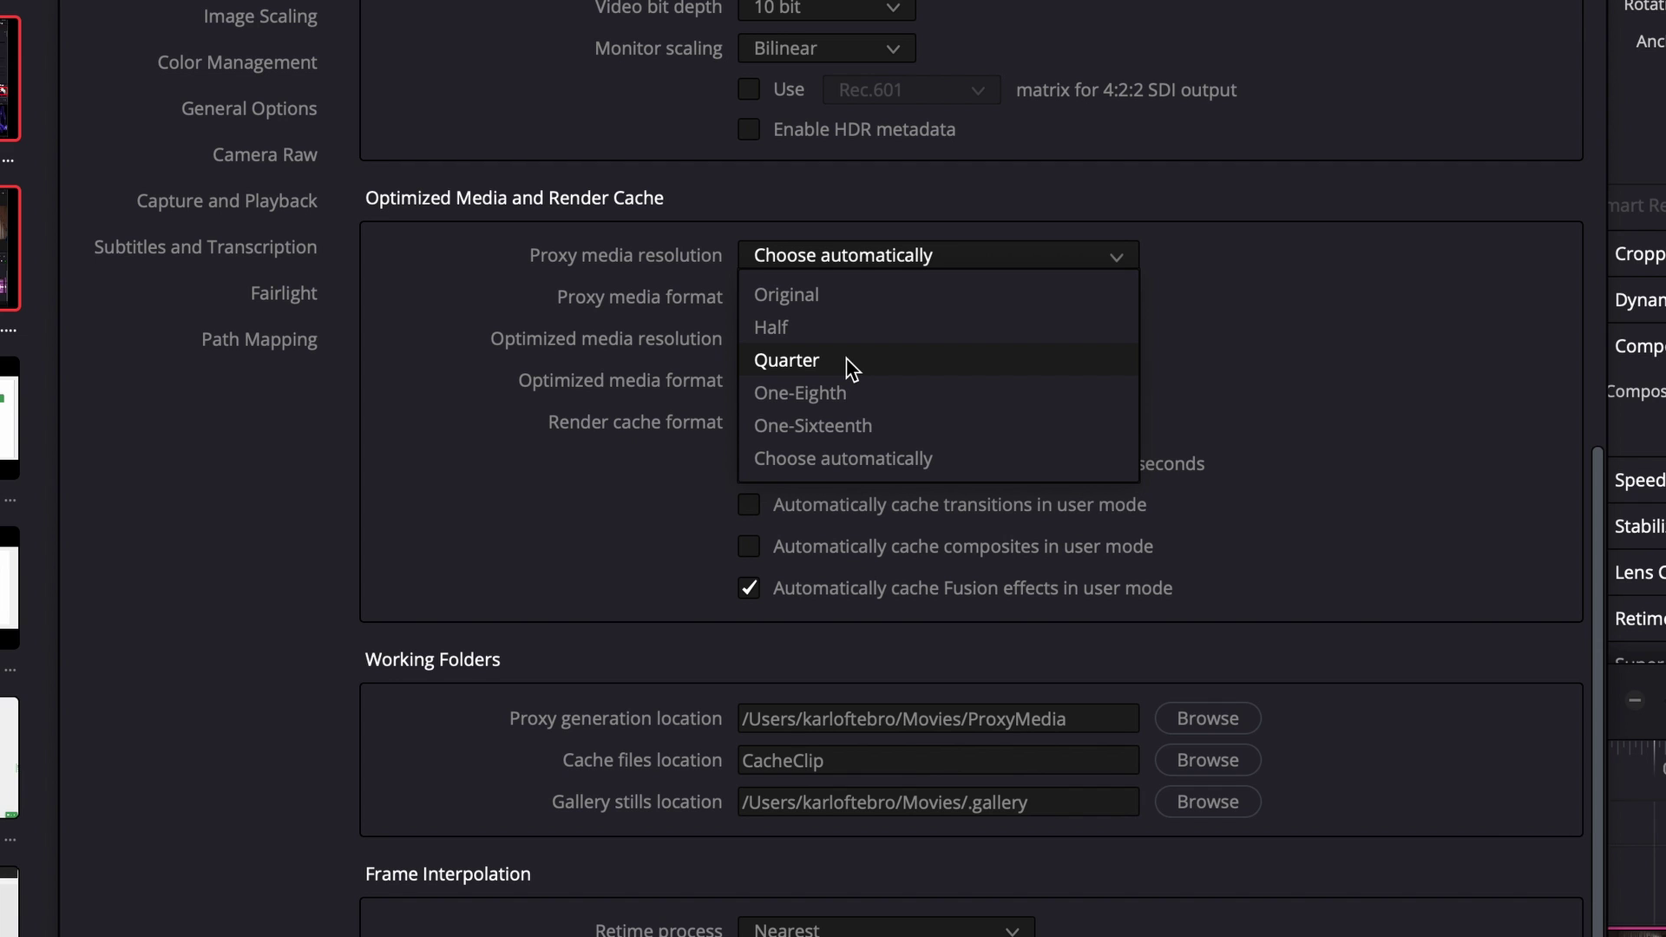
Step: Set the project's proxy media resolution to Quarter and the proxy media format to DNxHR SQ
{"action": "left_click", "coordinate": [846, 360]}
{"action": "left_click", "coordinate": [867, 297]}
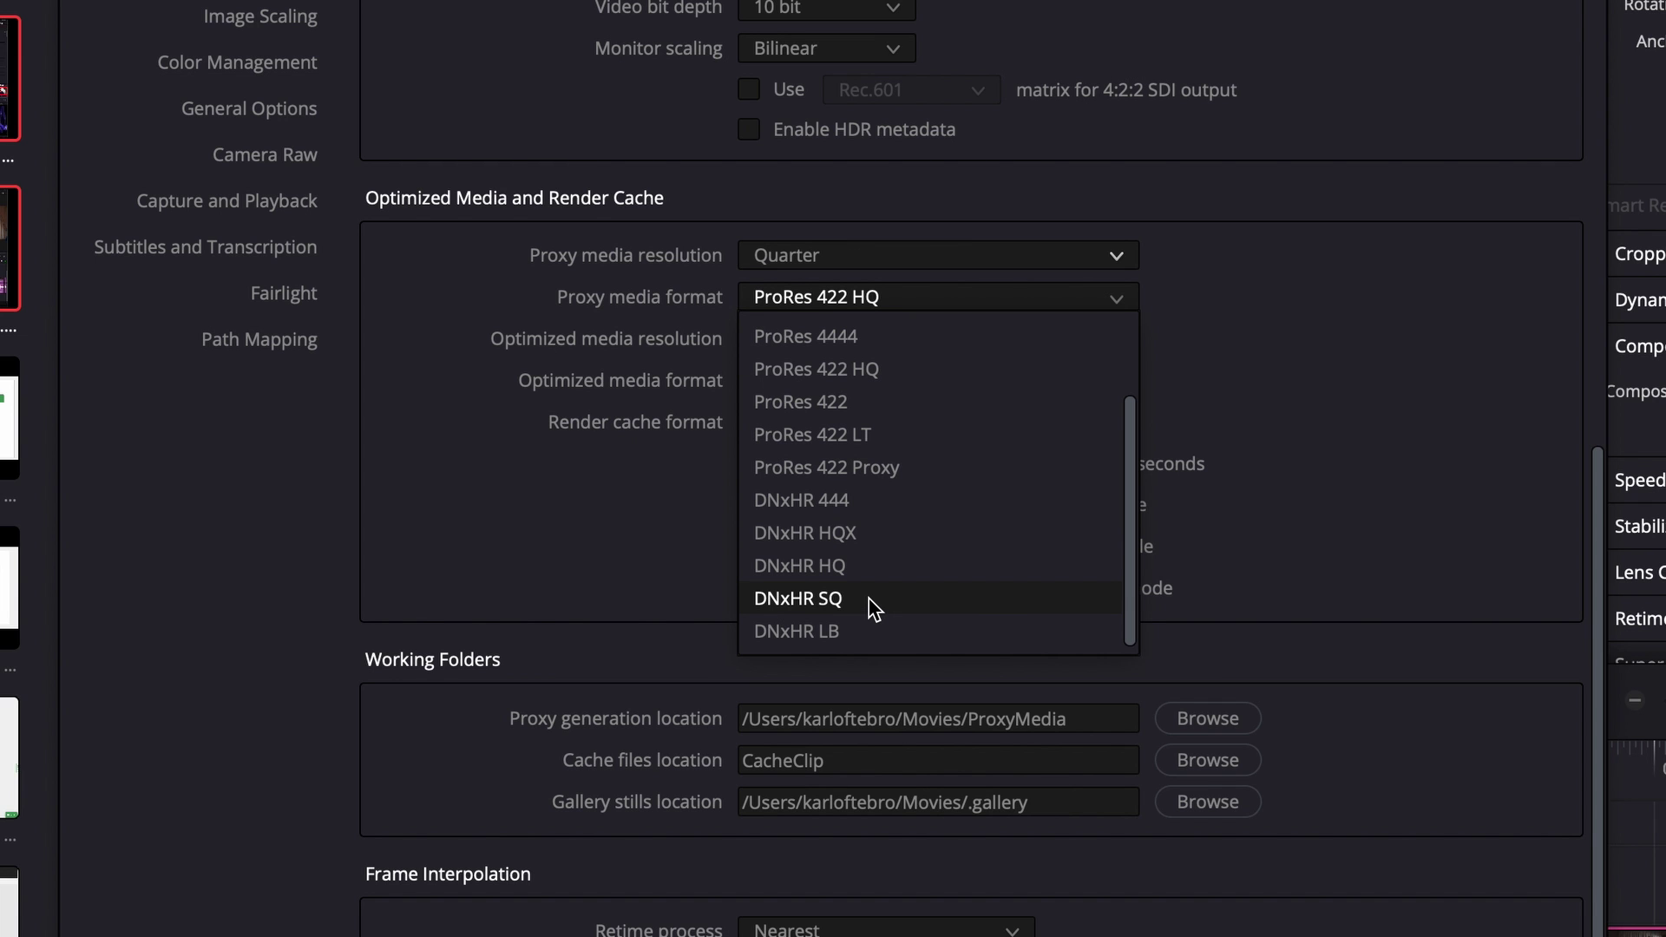
{"action": "left_click", "coordinate": [870, 607]}
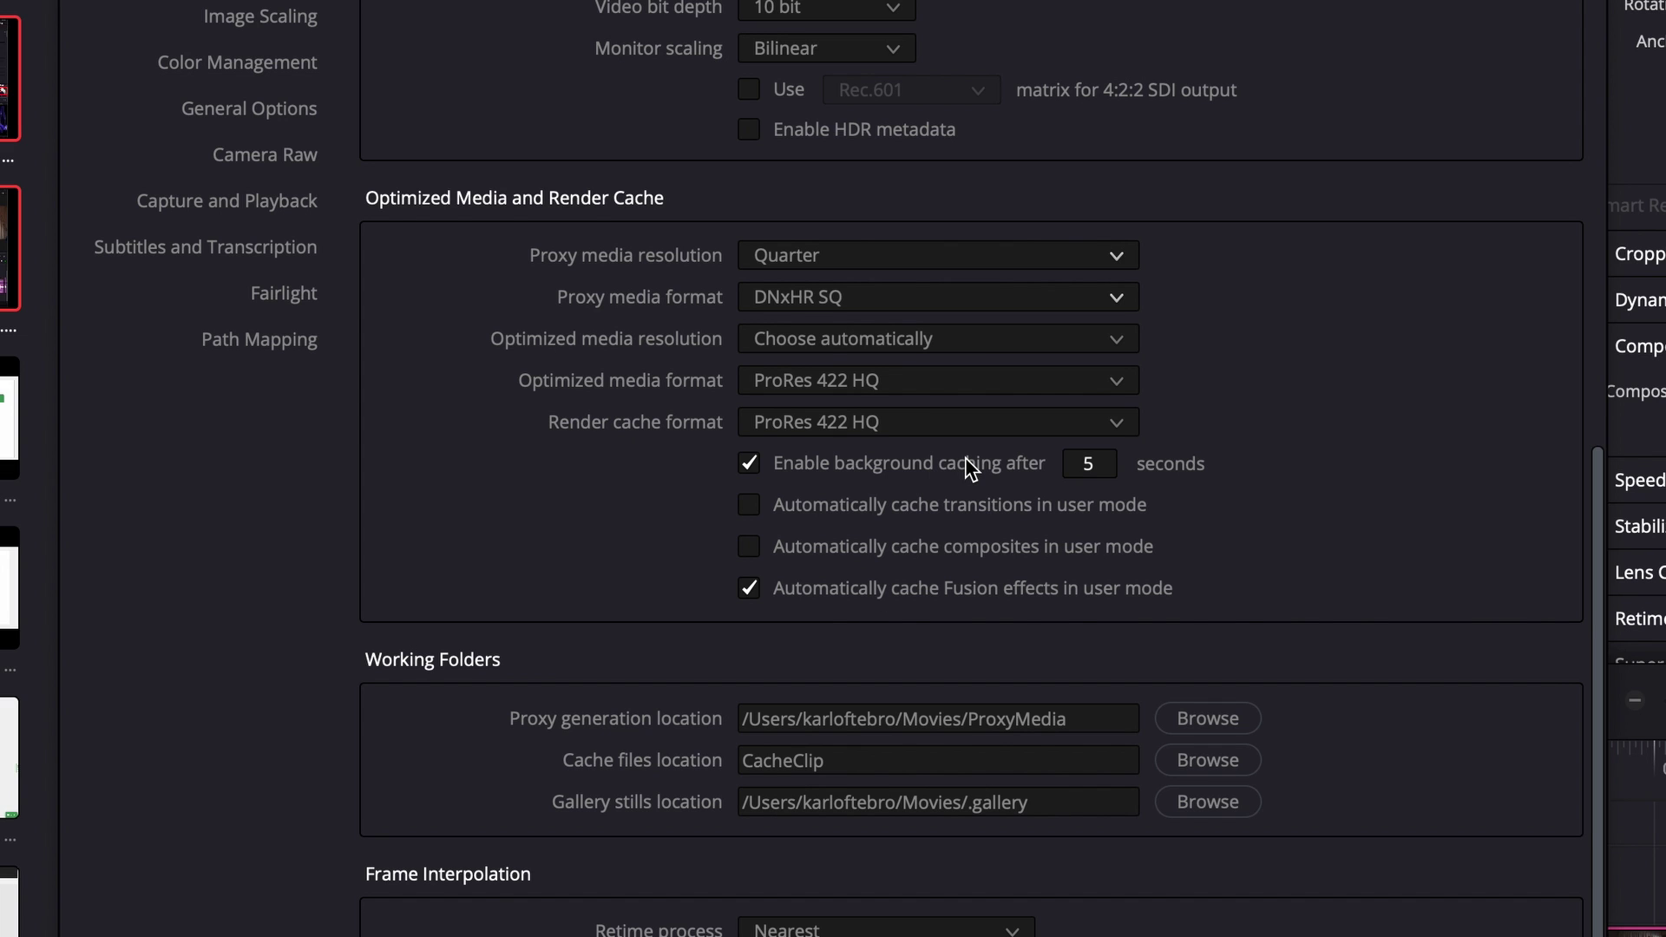
Step: Set both the optimized media format and the render cache format to DNxHR SQ in the project settings
{"action": "left_click", "coordinate": [1120, 380]}
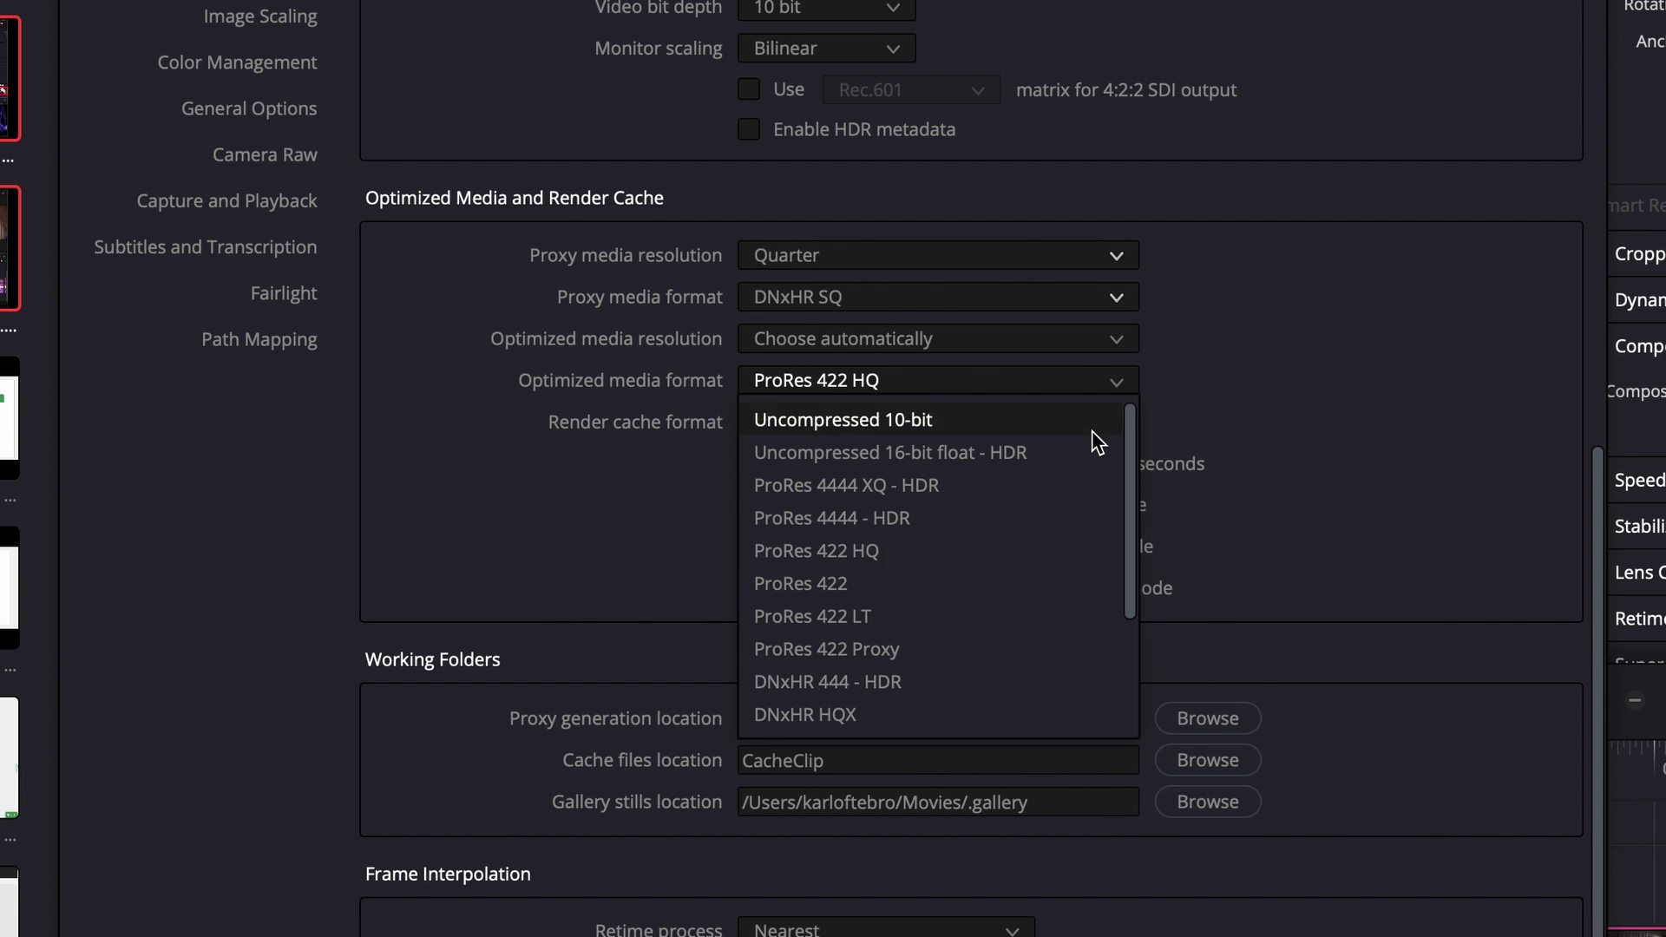
{"action": "scroll", "coordinate": [995, 590], "scroll_direction": "down", "scroll_amount": 3}
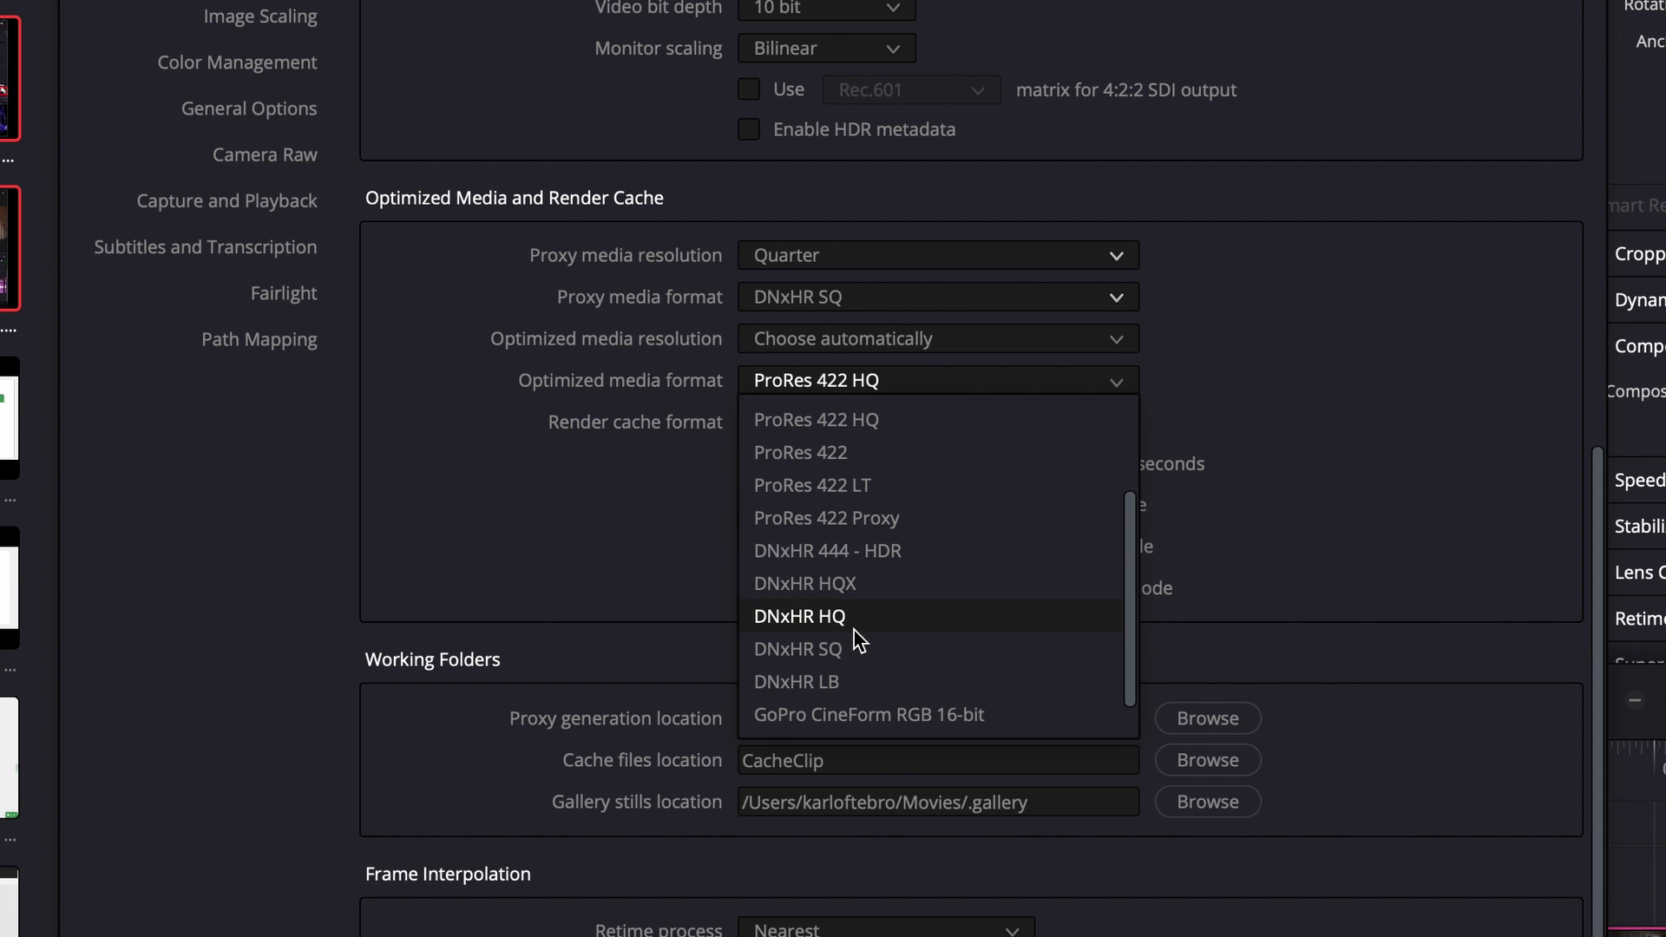
{"action": "left_click", "coordinate": [836, 664]}
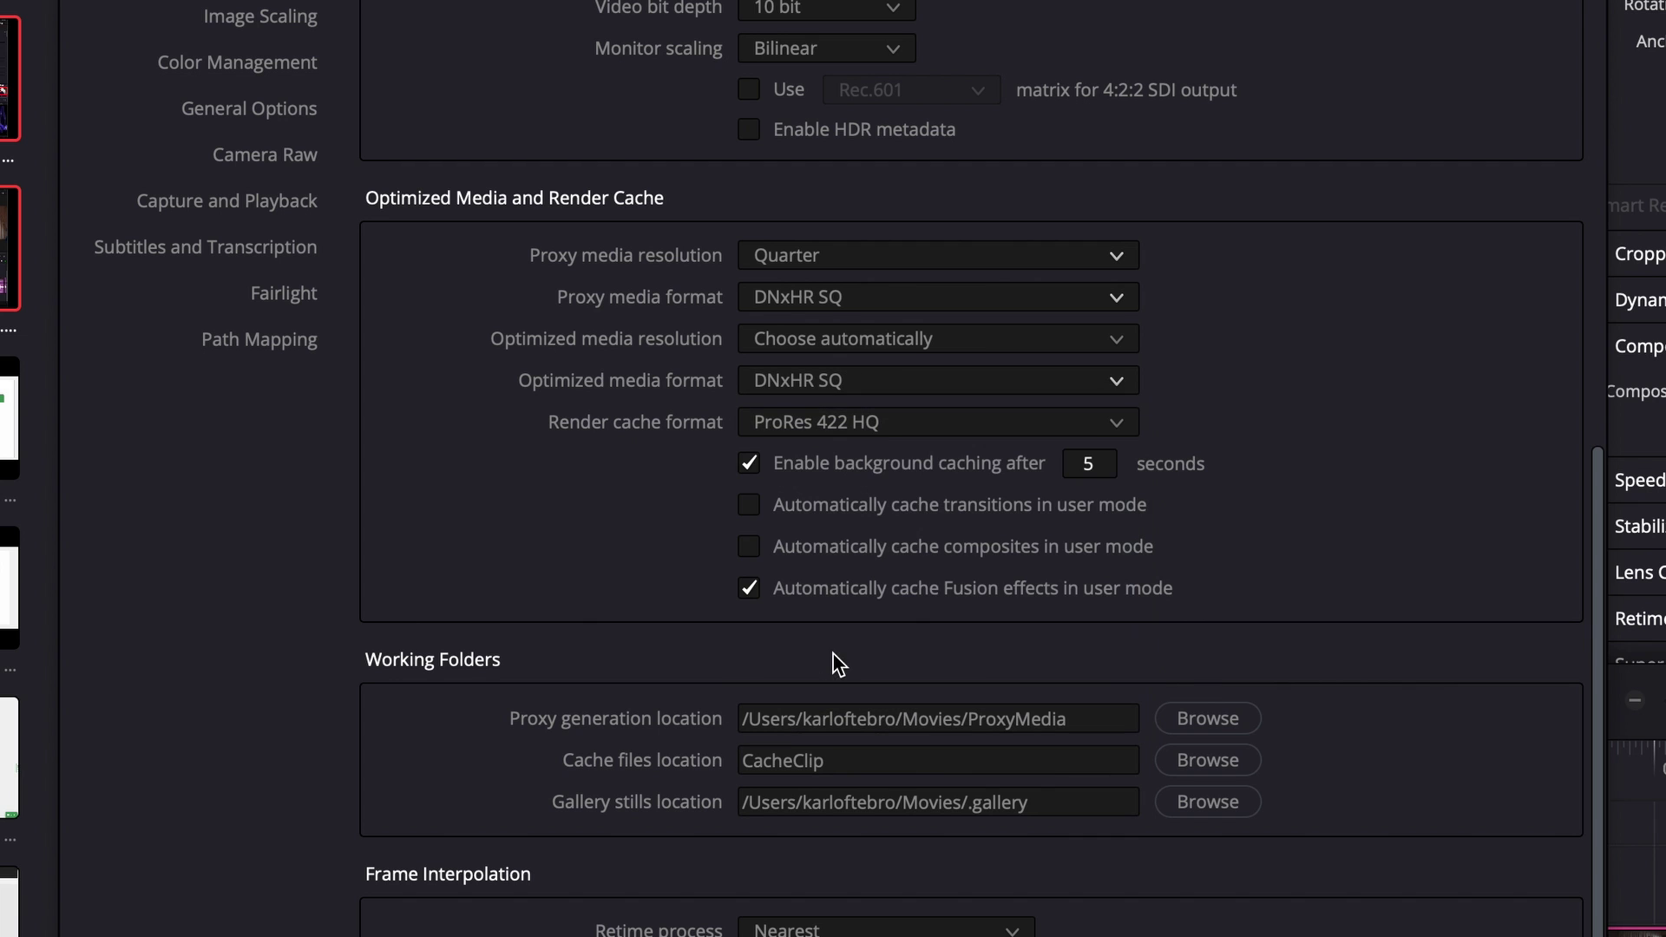
{"action": "left_click", "coordinate": [1119, 423]}
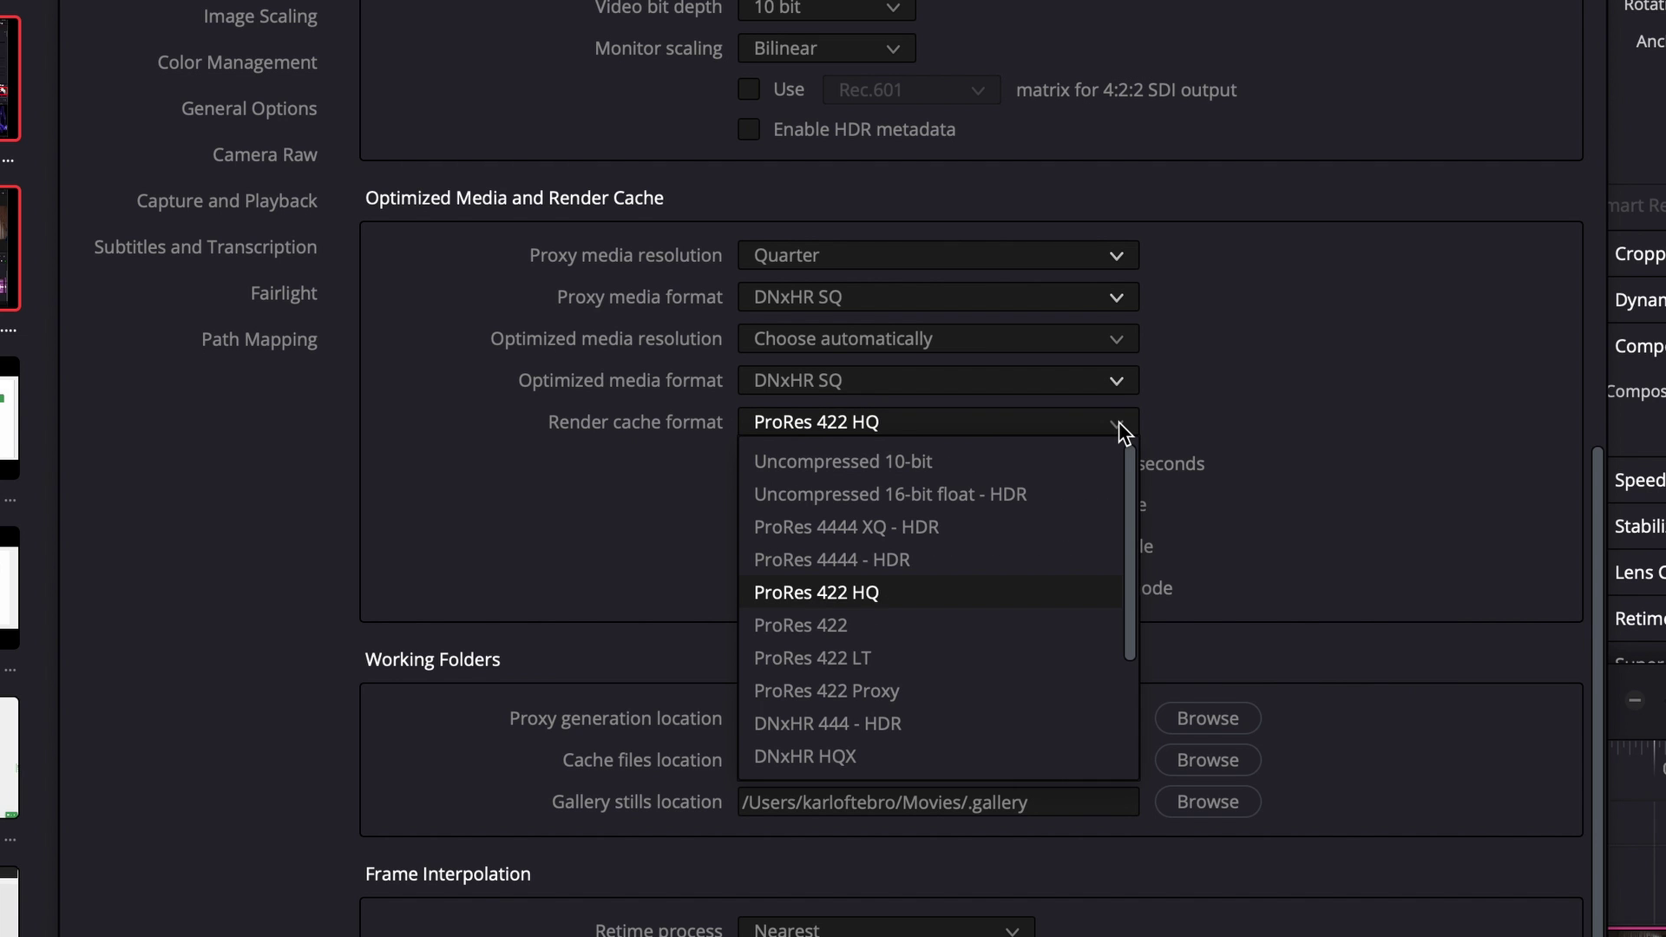
{"action": "scroll", "coordinate": [977, 690], "scroll_direction": "down", "scroll_amount": 3}
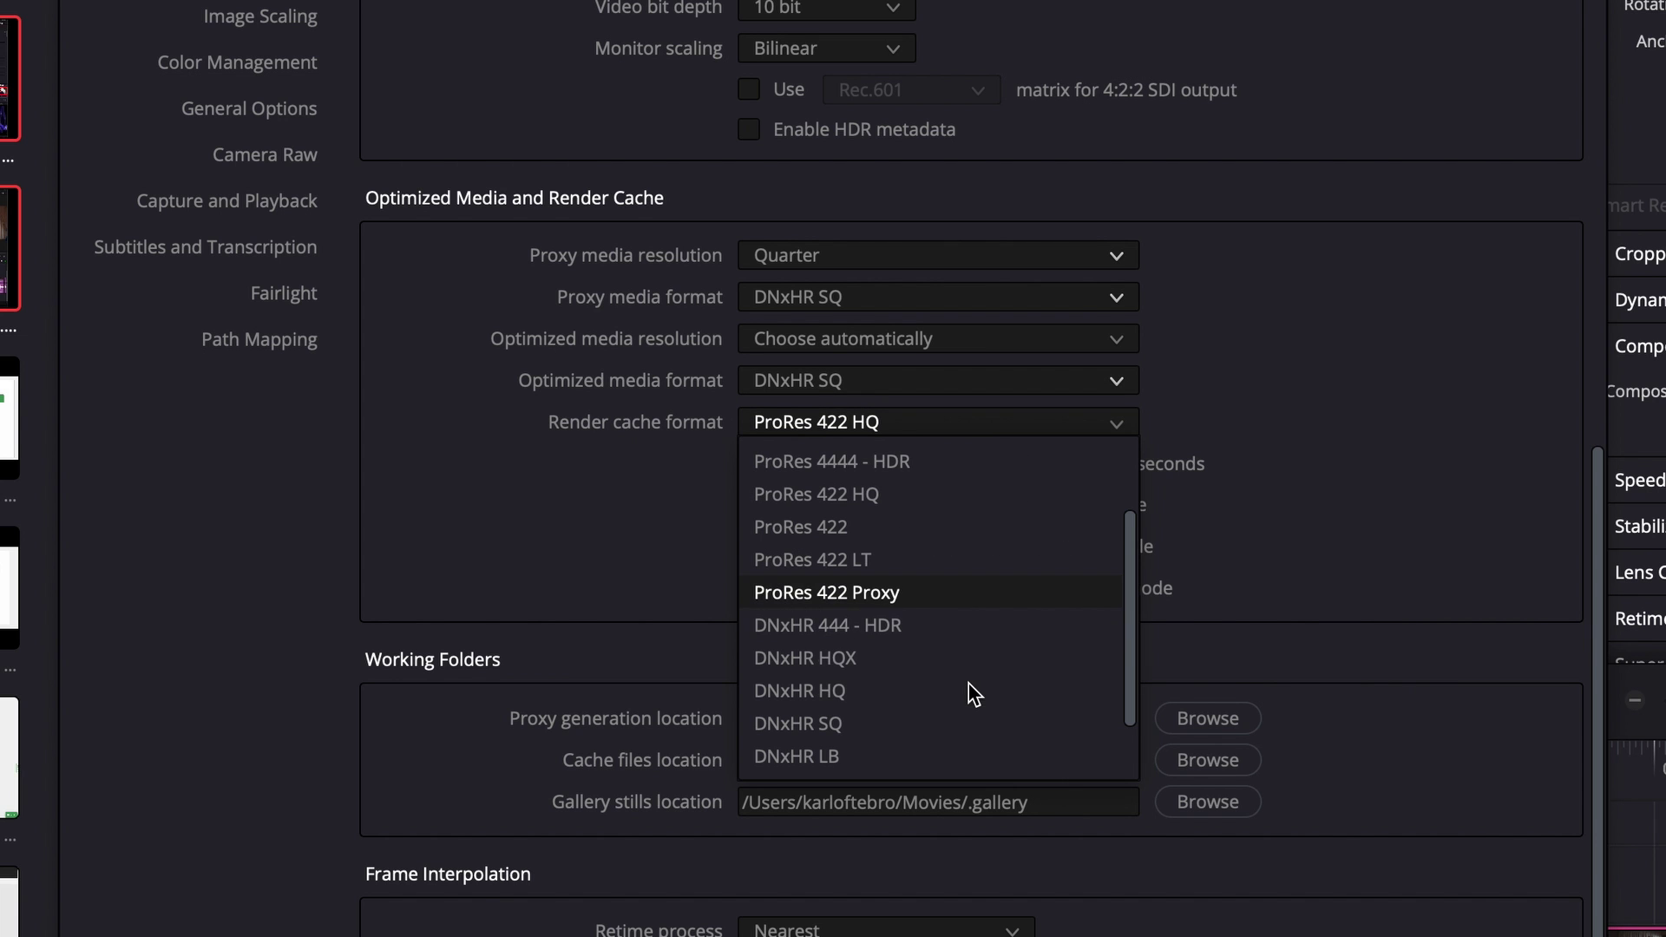
{"action": "left_click", "coordinate": [881, 722]}
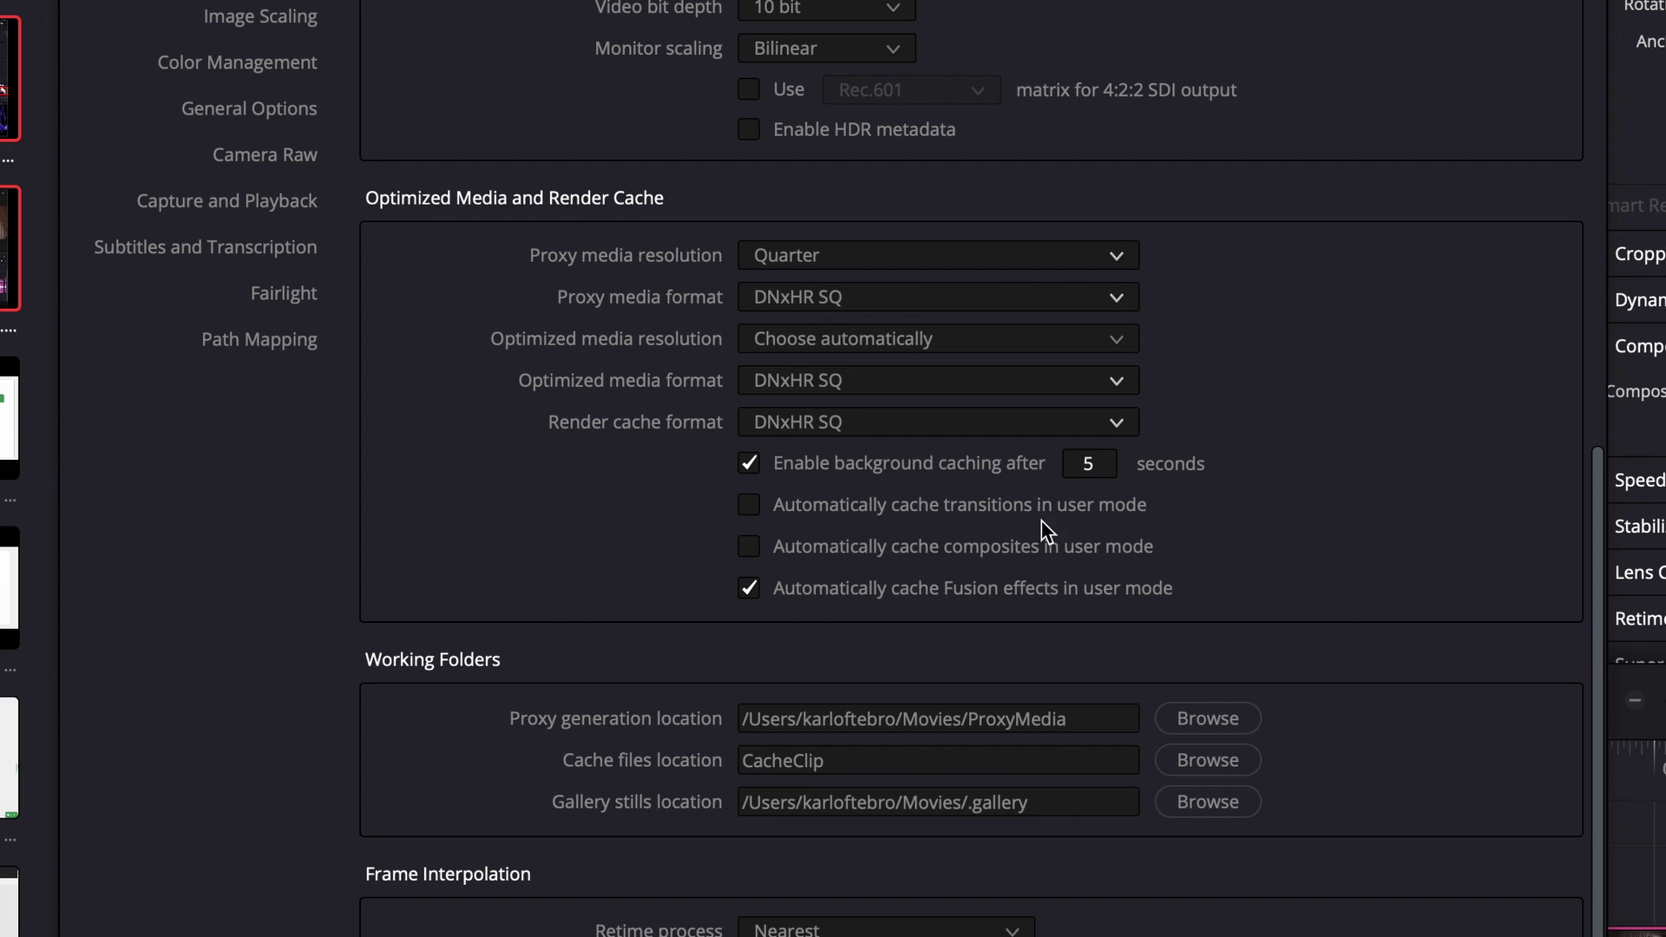
{"action": "left_click", "coordinate": [1117, 383]}
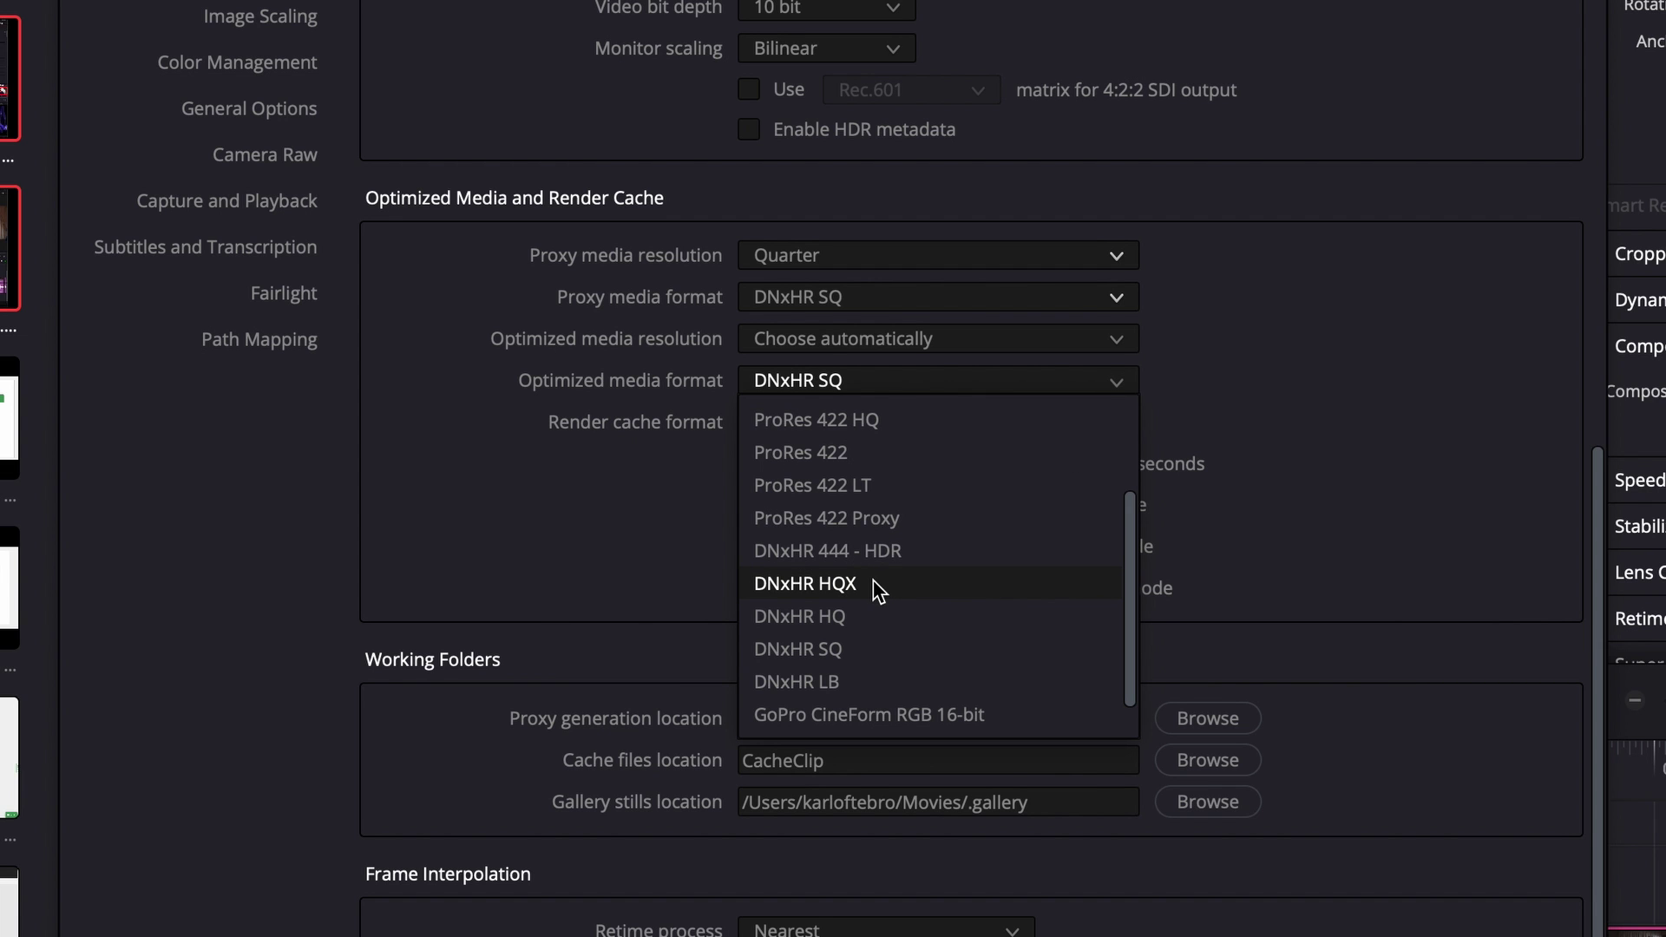
{"action": "left_click", "coordinate": [1272, 330]}
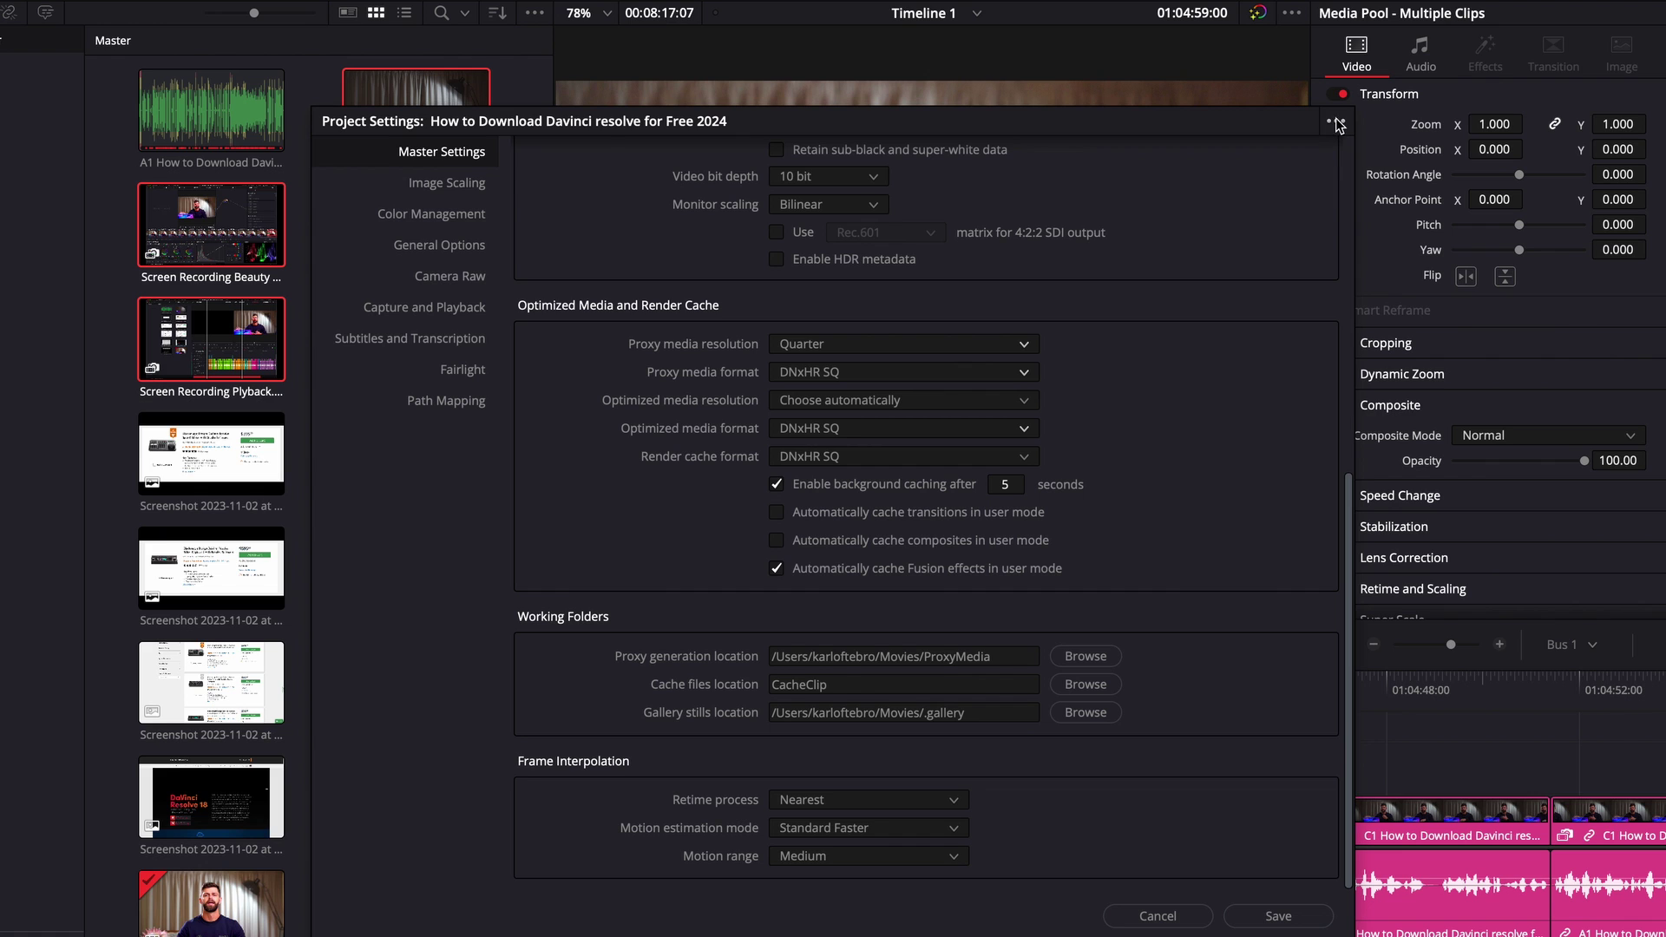
Step: Update the default preset with the current project settings and save the project settings
{"action": "left_click", "coordinate": [1335, 122]}
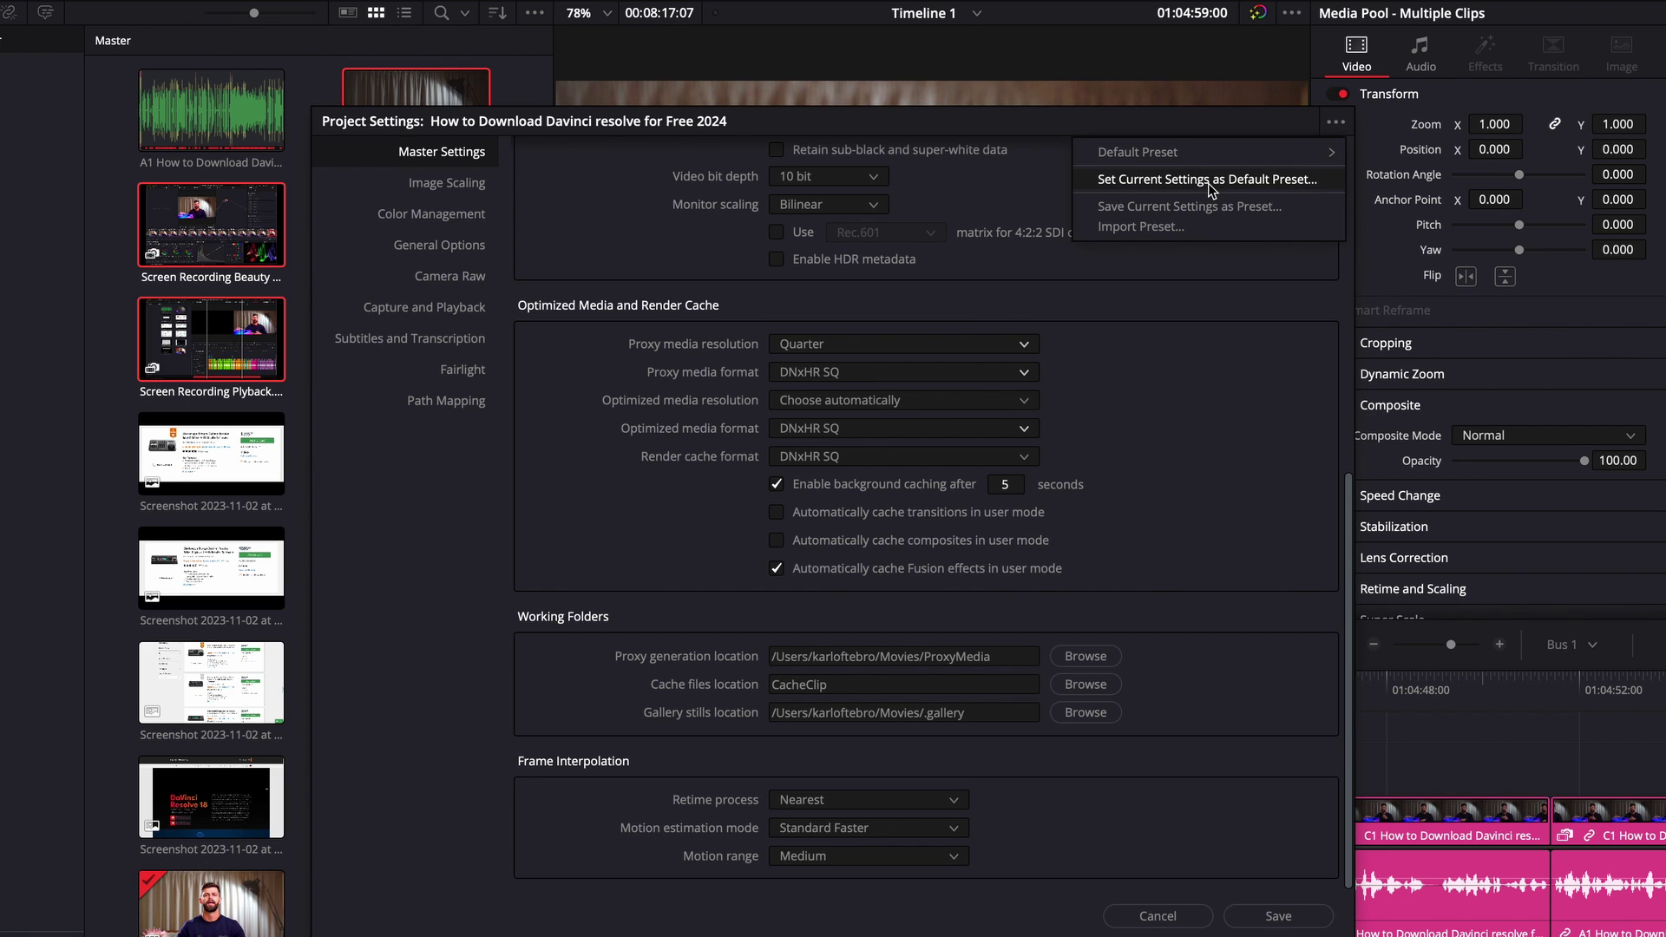
{"action": "left_click", "coordinate": [1258, 178]}
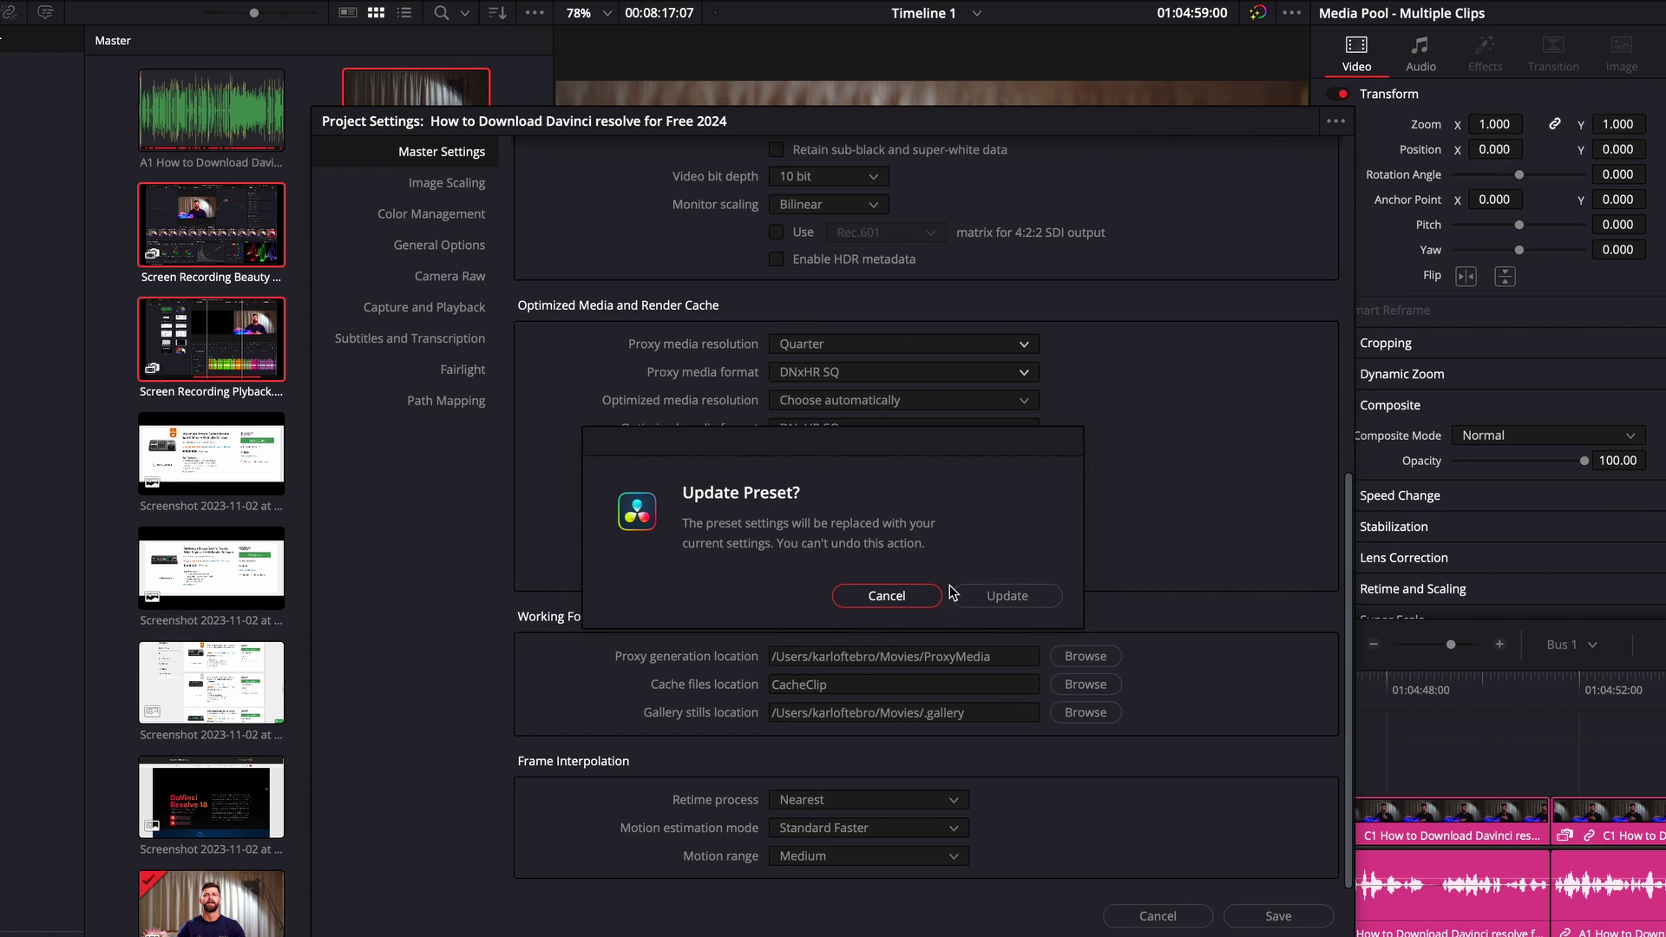
{"action": "left_click", "coordinate": [1007, 595]}
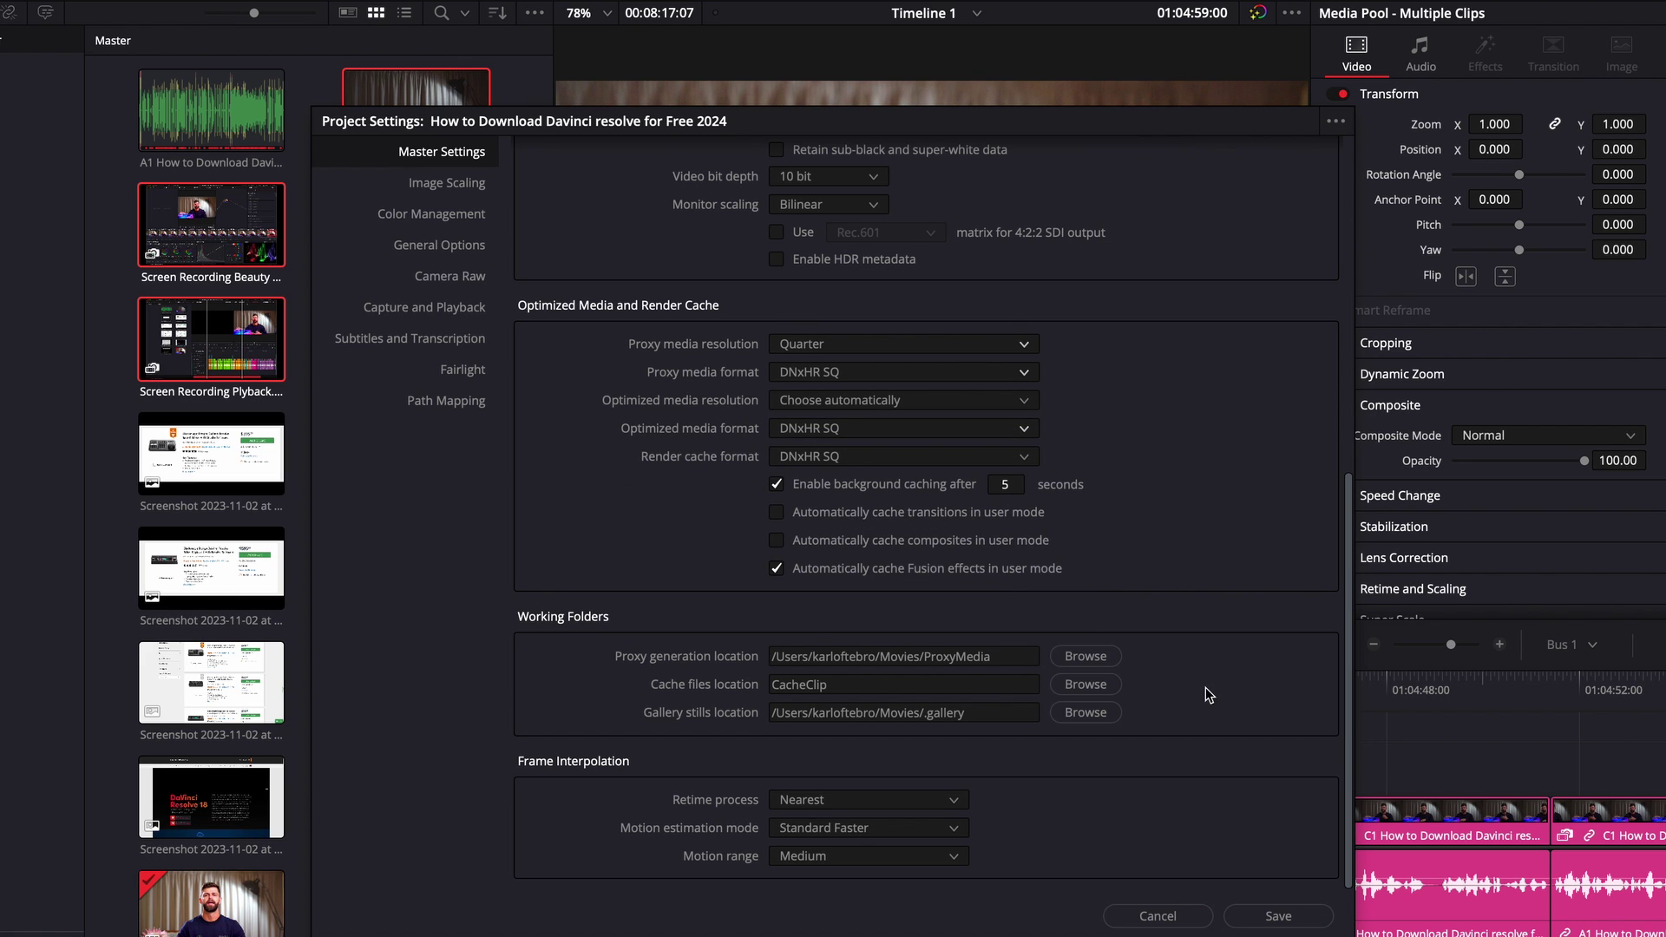
{"action": "left_click", "coordinate": [1278, 917]}
Step: Set the render cache mode to User
{"action": "left_click", "coordinate": [472, 0]}
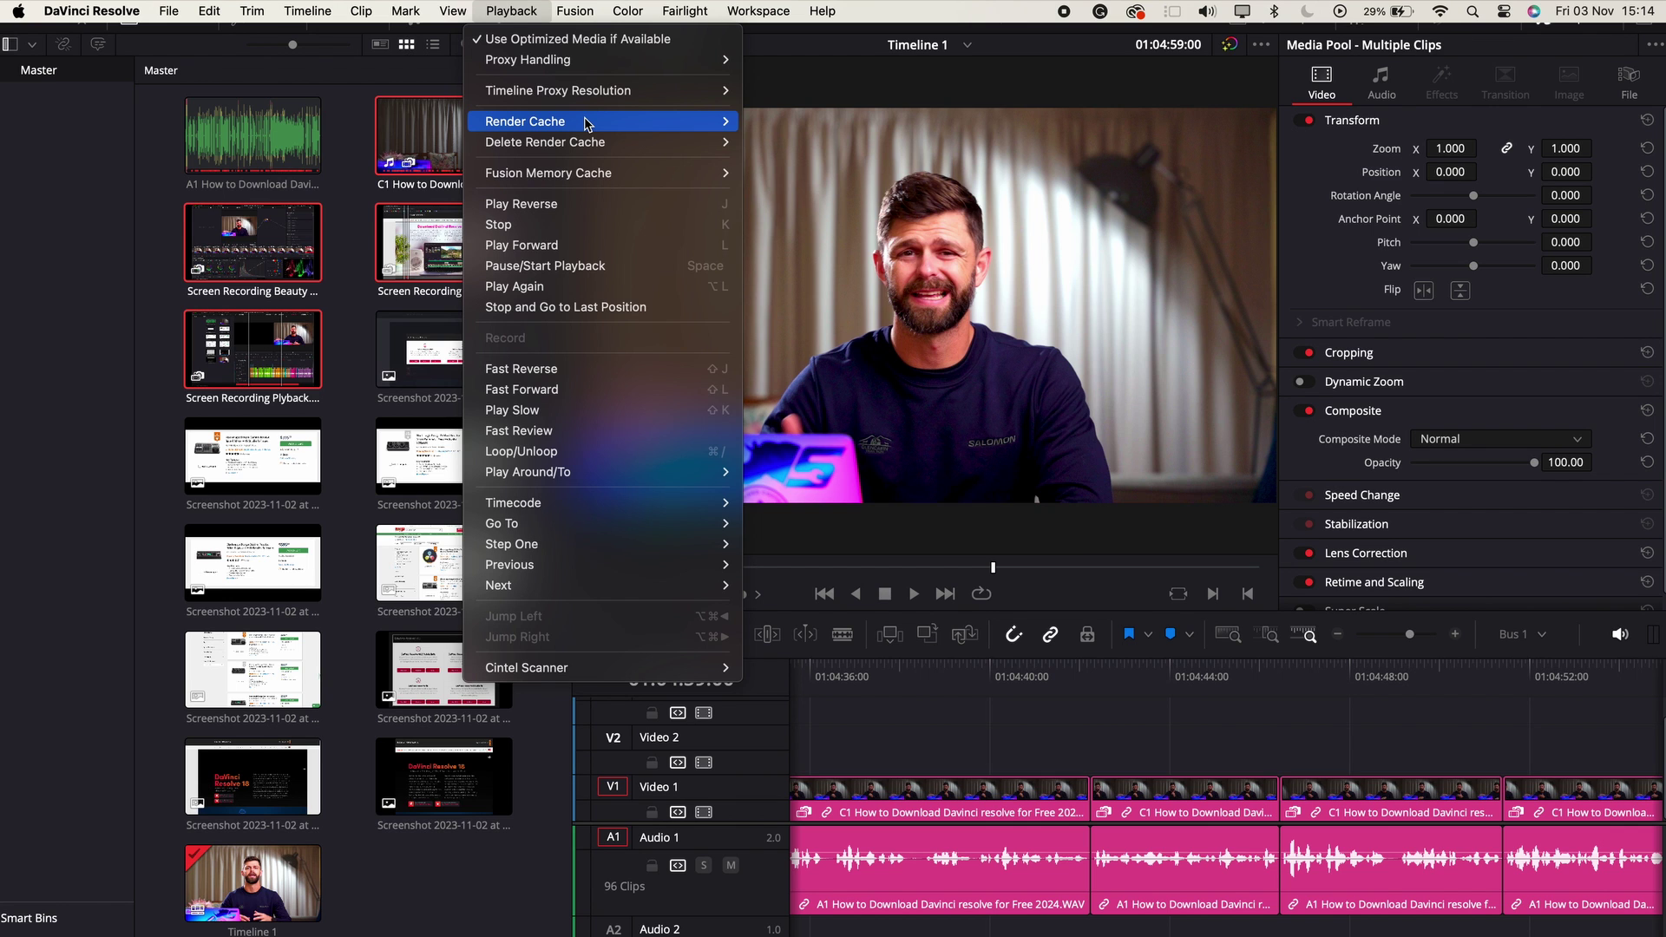
{"action": "mouse_move", "coordinate": [588, 123]}
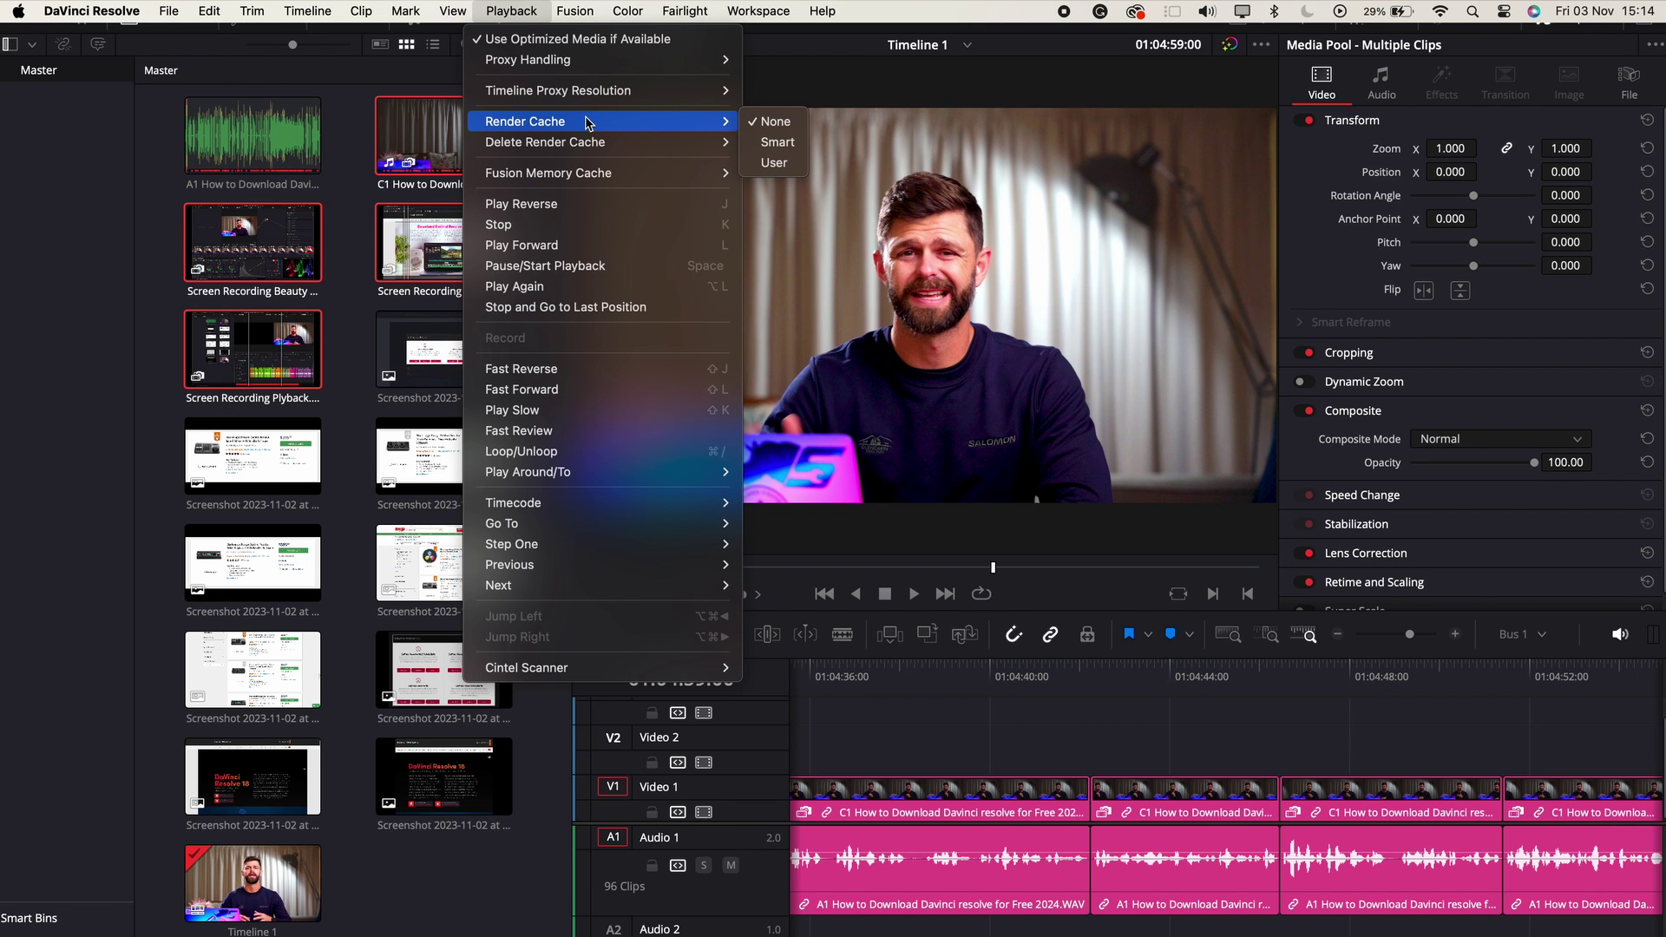
{"action": "left_click", "coordinate": [775, 164]}
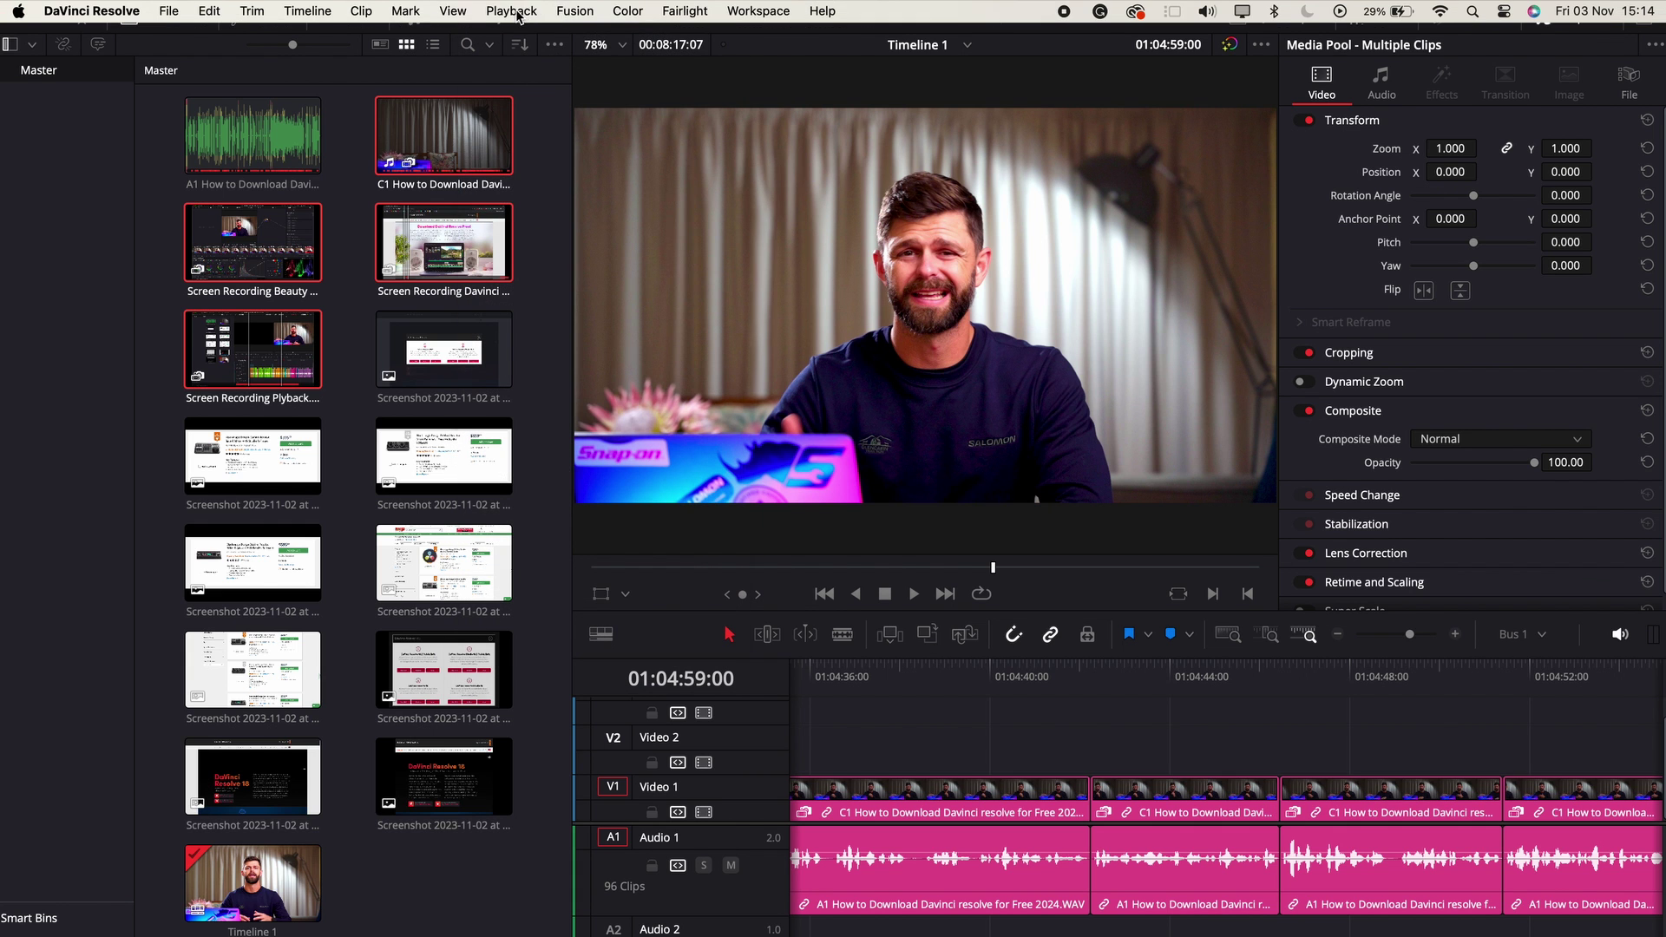
Step: Set the timeline proxy resolution to Quarter
{"action": "left_click", "coordinate": [515, 12]}
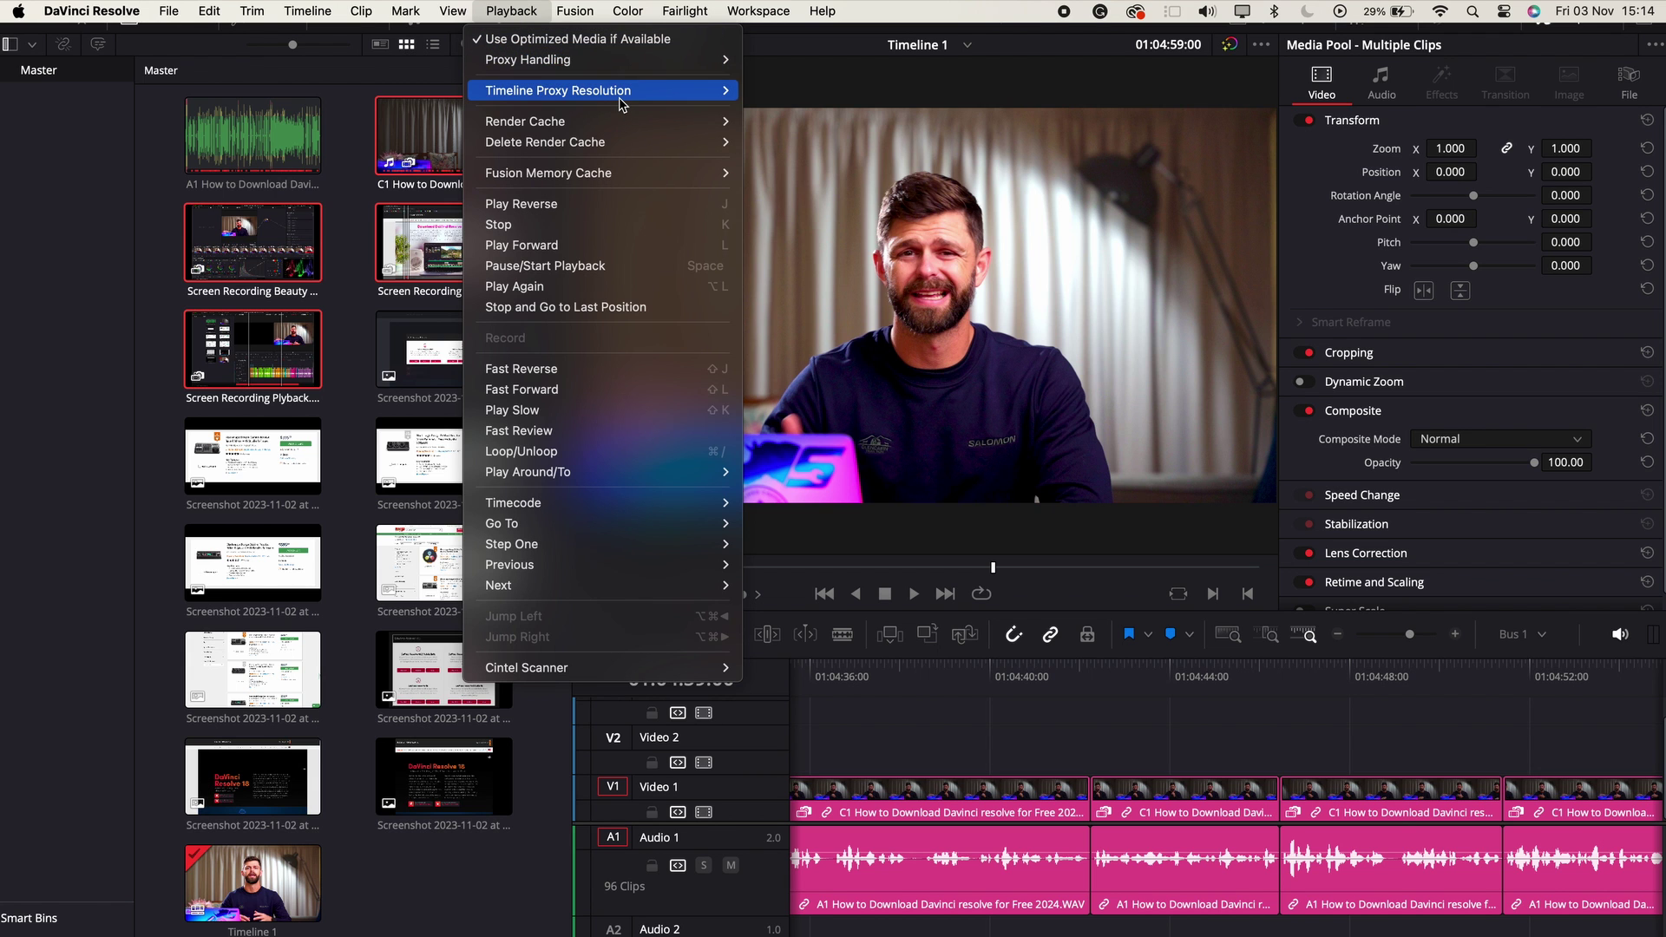
{"action": "mouse_move", "coordinate": [622, 95]}
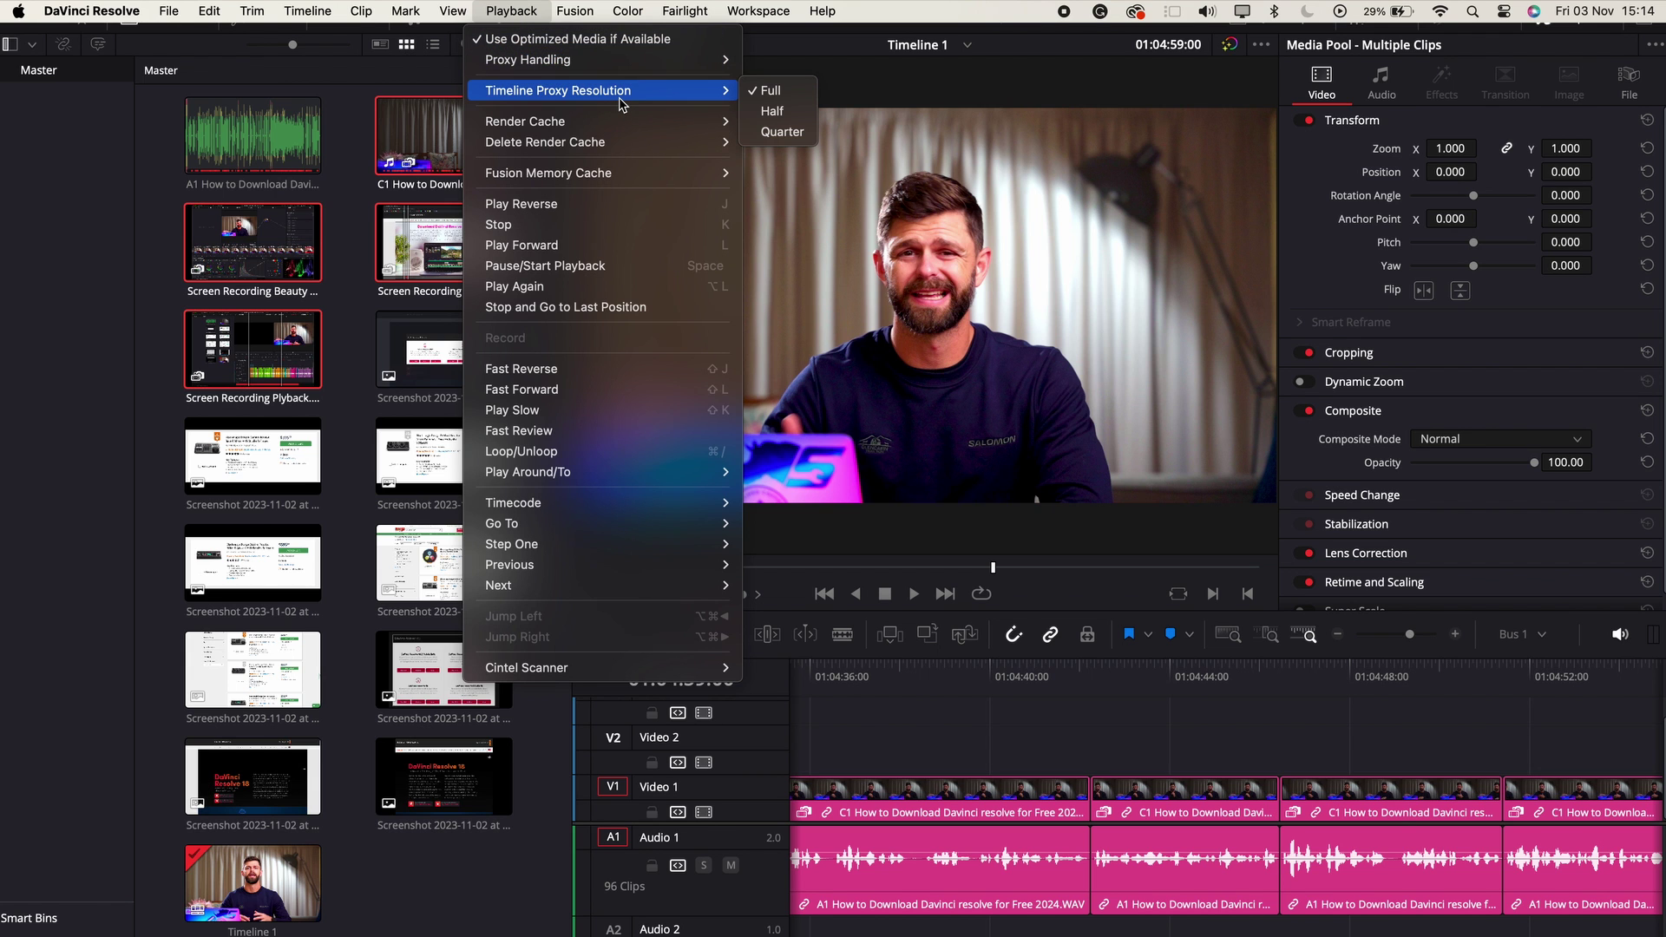
{"action": "left_click", "coordinate": [772, 132]}
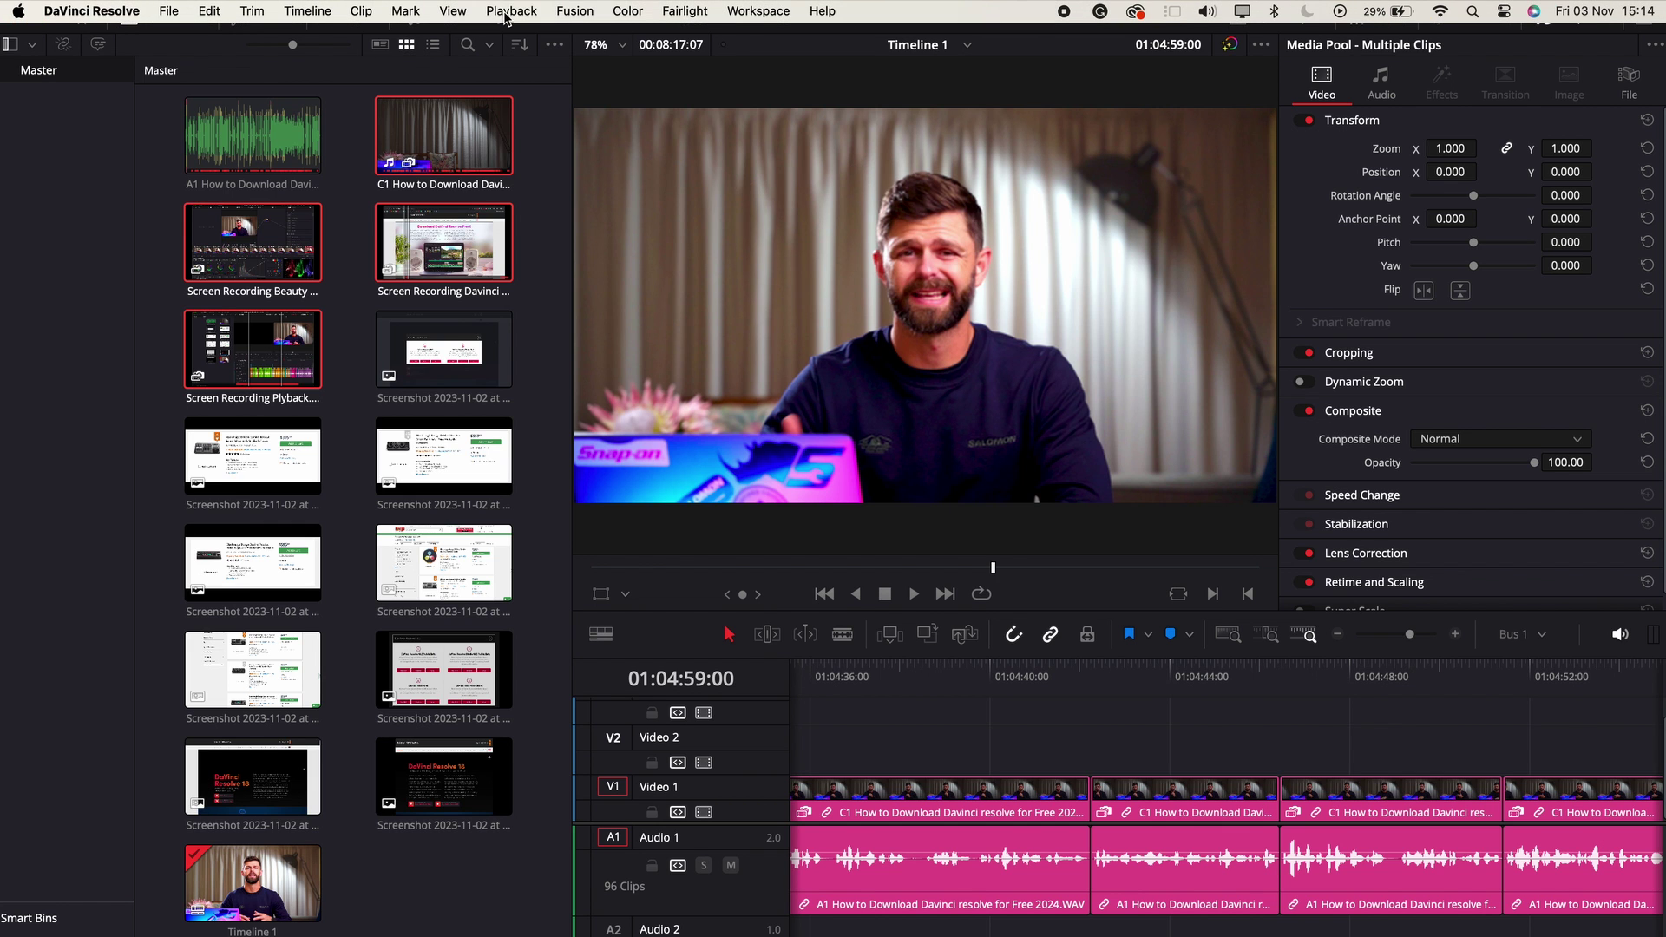
Step: Set the timeline proxy resolution to Half
{"action": "left_click", "coordinate": [506, 12]}
{"action": "mouse_move", "coordinate": [561, 90]}
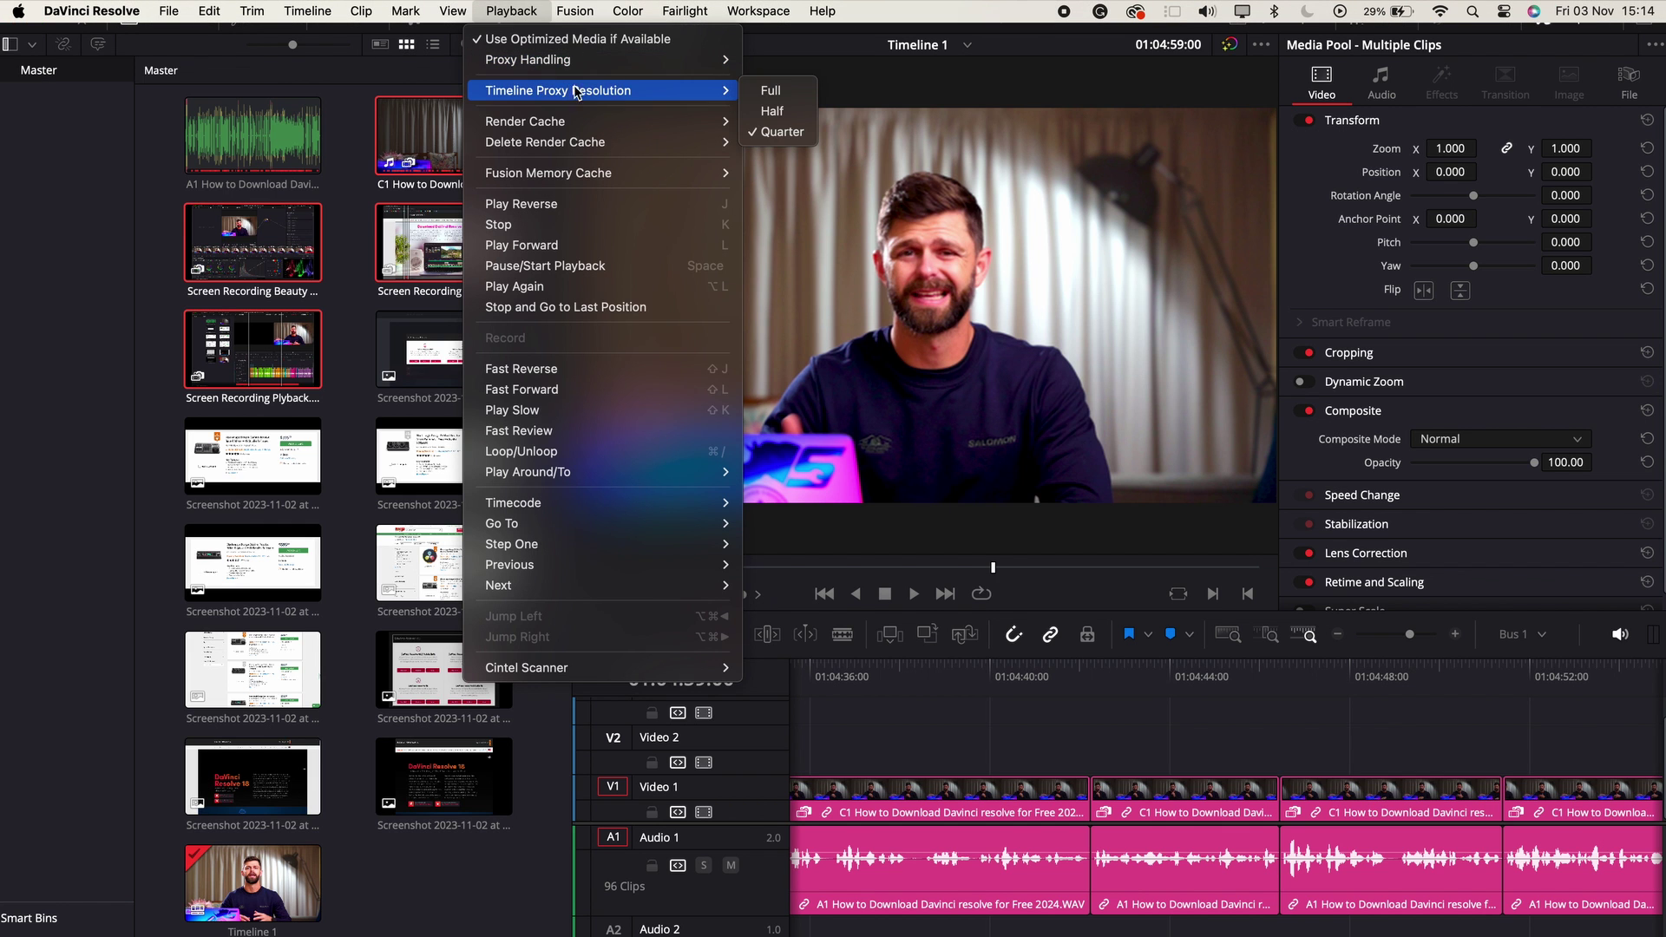
{"action": "left_click", "coordinate": [762, 111]}
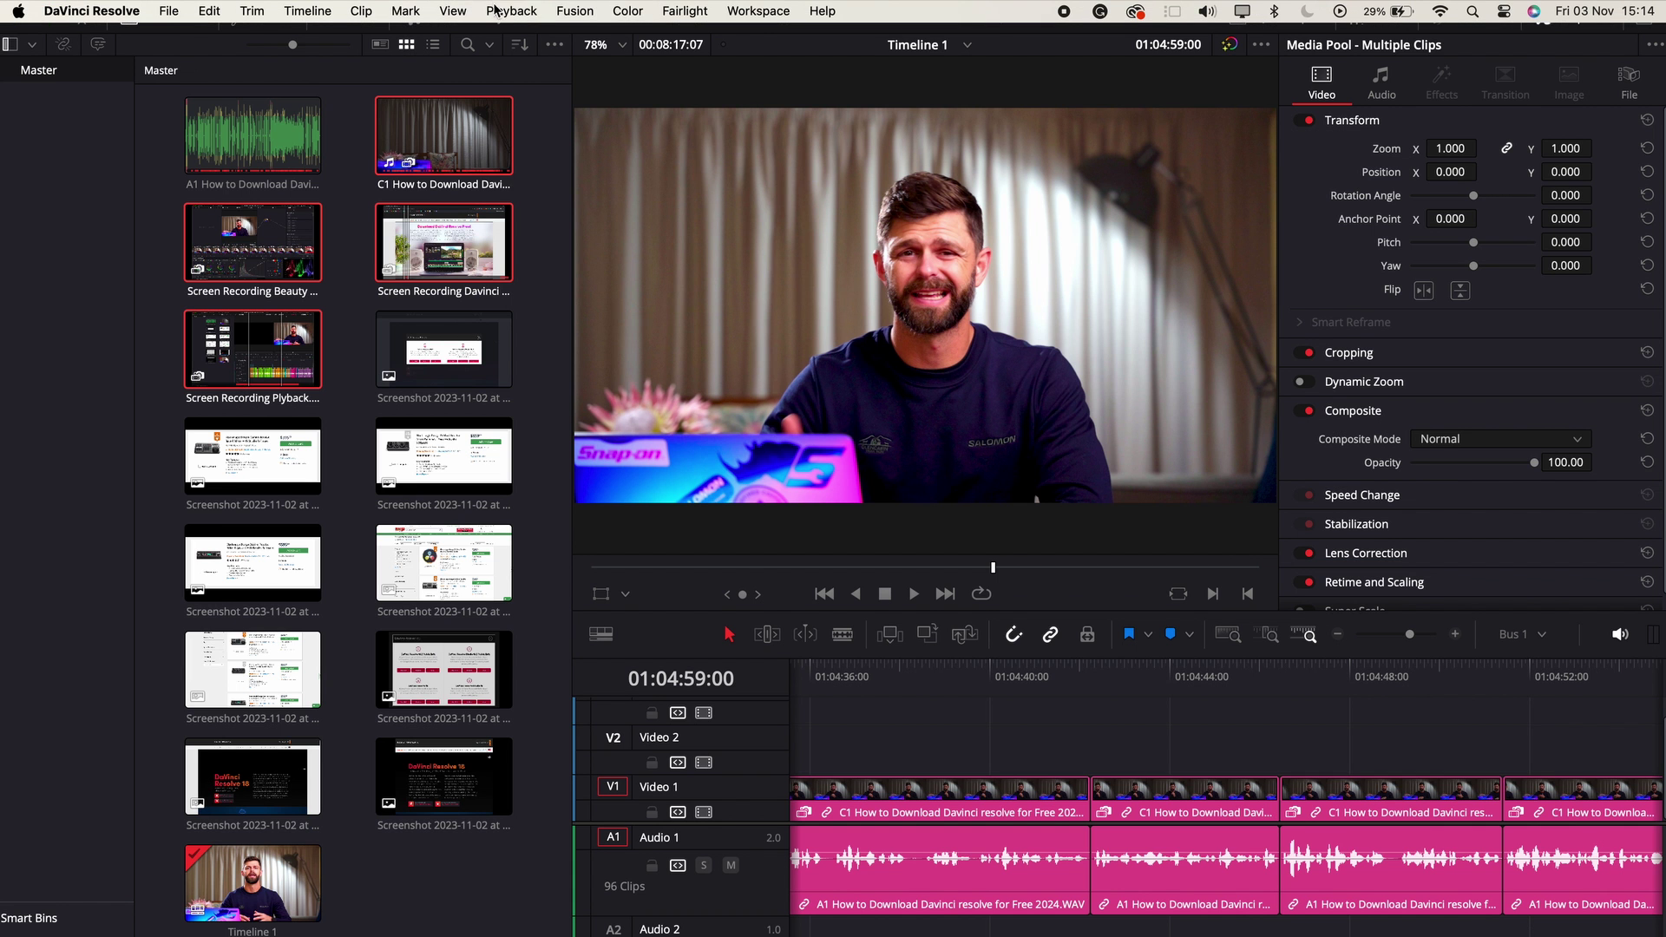
{"action": "left_click", "coordinate": [511, 10]}
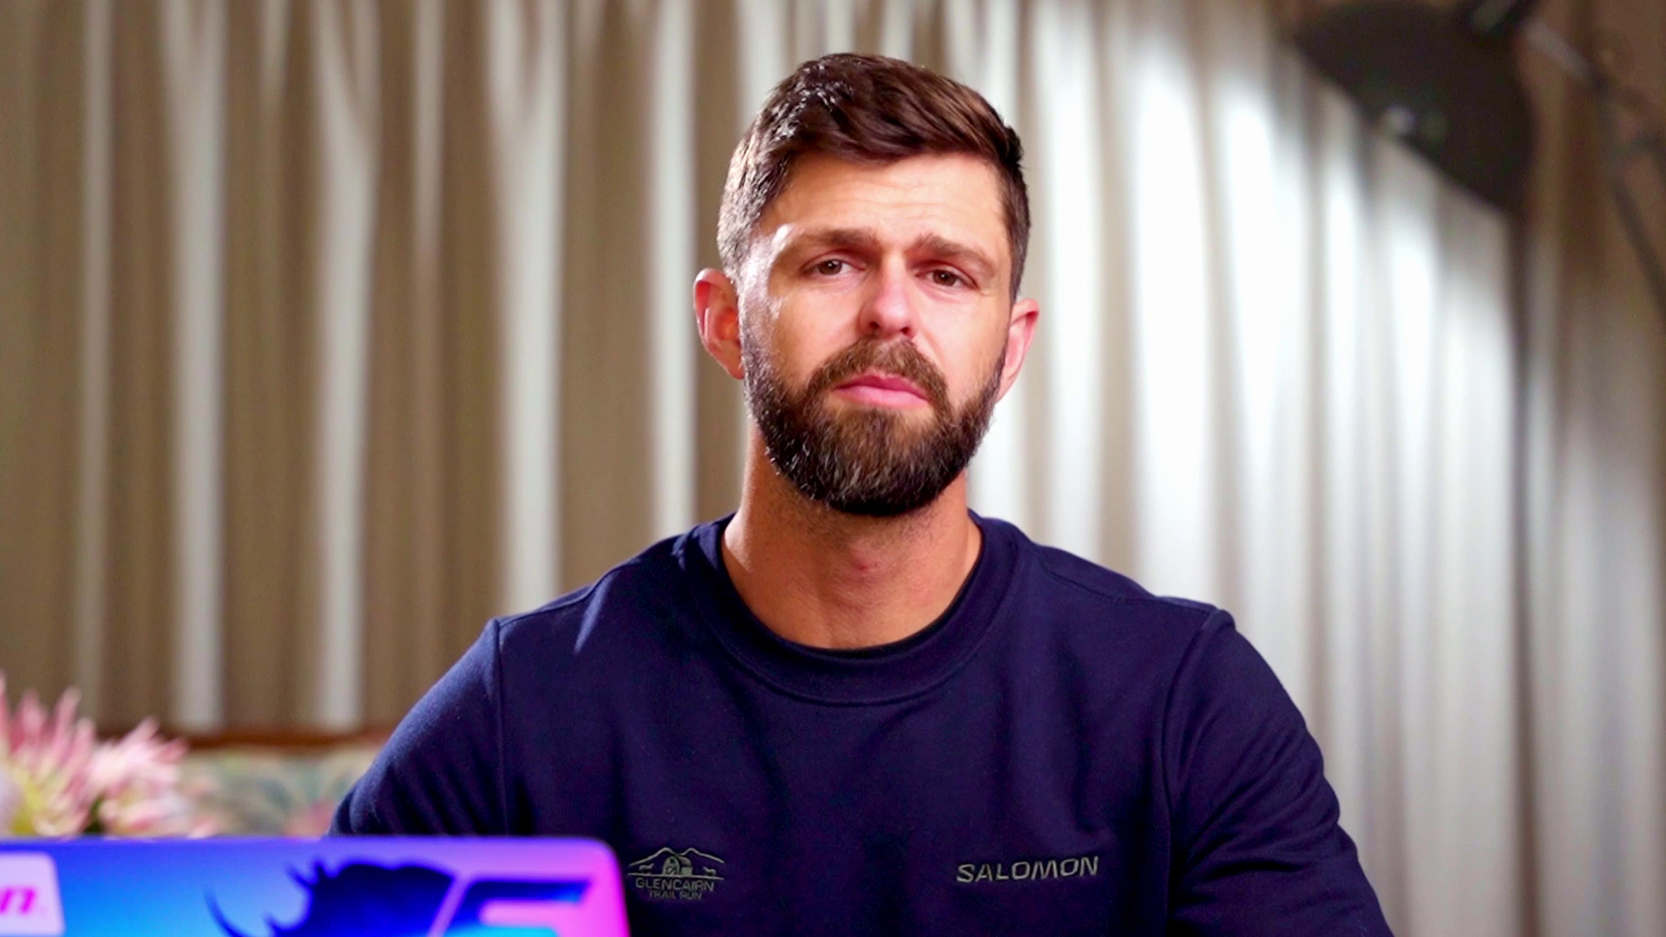